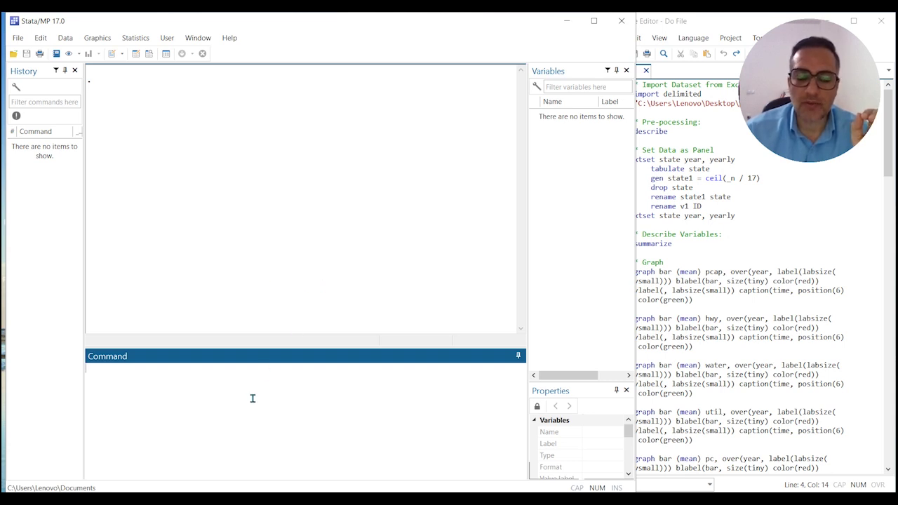
In the readme, highlight the 3. PRODUC.PRN heading, the Link to Book Dataset line and the Link to Data line.
{"action": "key", "text": "alt+Tab"}
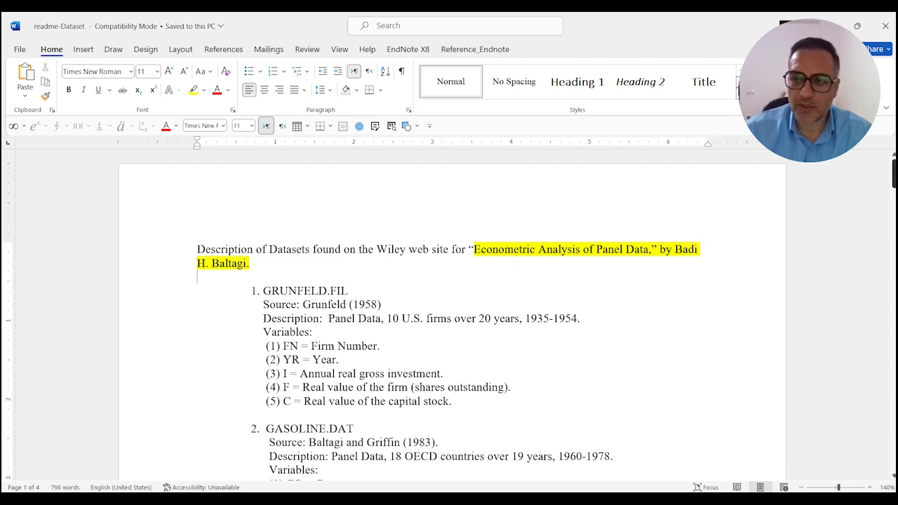
{"action": "left_click_drag", "start_coordinate": [894, 172], "coordinate": [894, 212]}
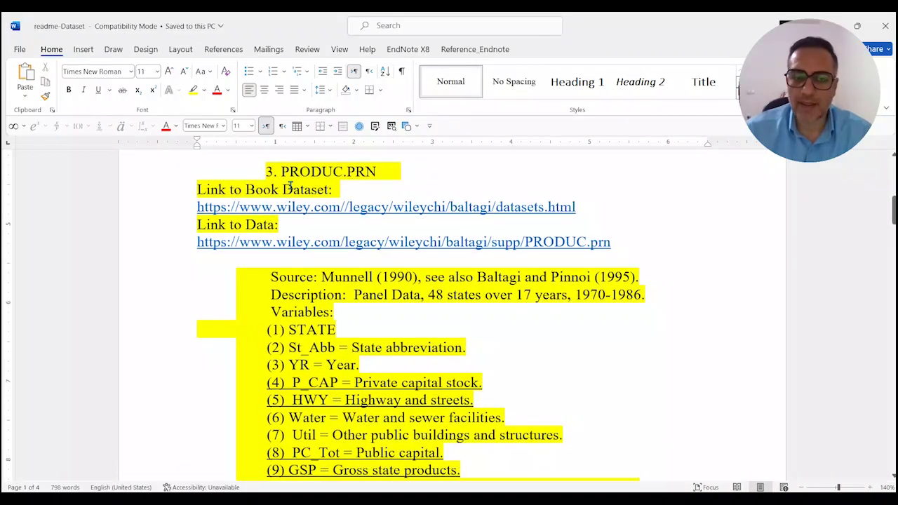
{"action": "left_click_drag", "start_coordinate": [264, 171], "coordinate": [380, 174]}
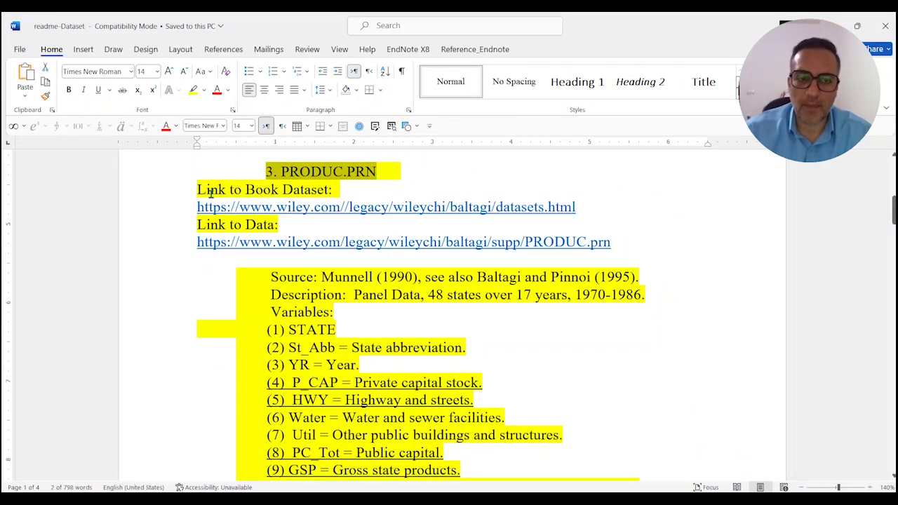
{"action": "left_click_drag", "start_coordinate": [196, 190], "coordinate": [342, 187]}
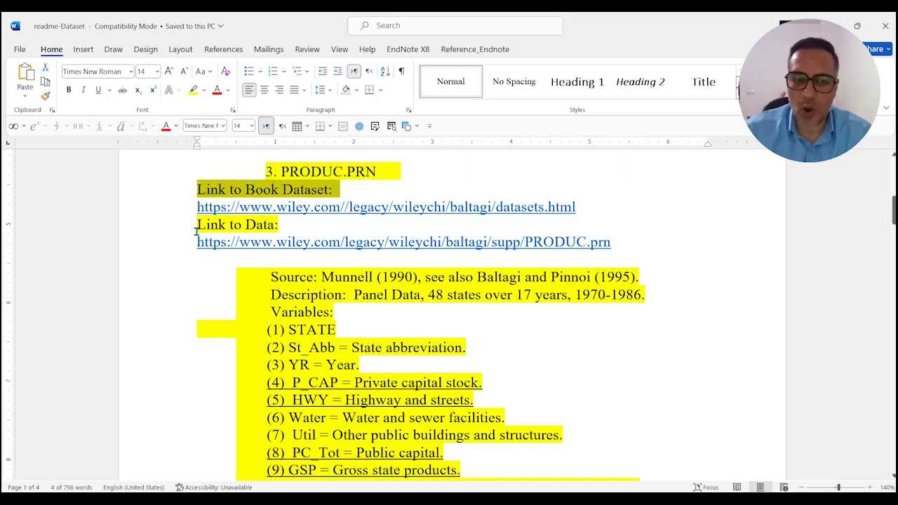
{"action": "left_click_drag", "start_coordinate": [197, 224], "coordinate": [372, 241]}
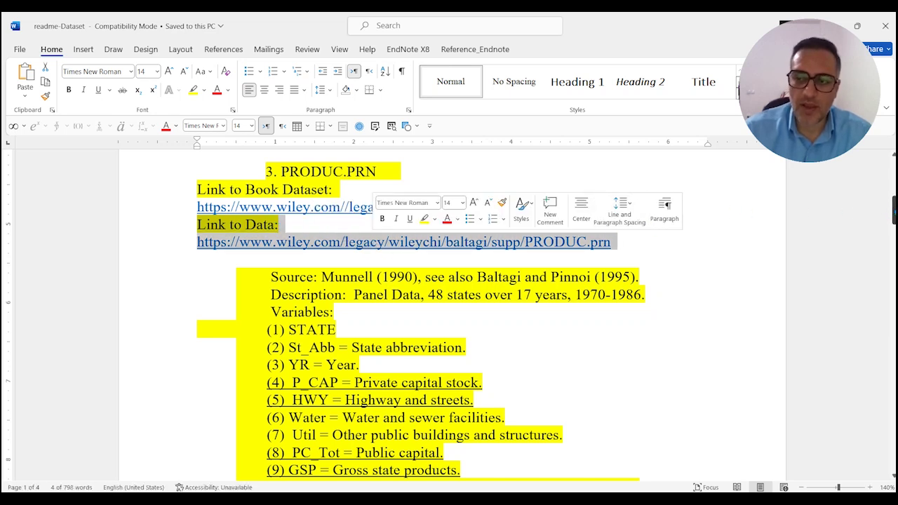
Underline the 'UNEMP = State unemployment rate' description in item (11).
{"action": "left_click_drag", "start_coordinate": [893, 209], "coordinate": [894, 221]}
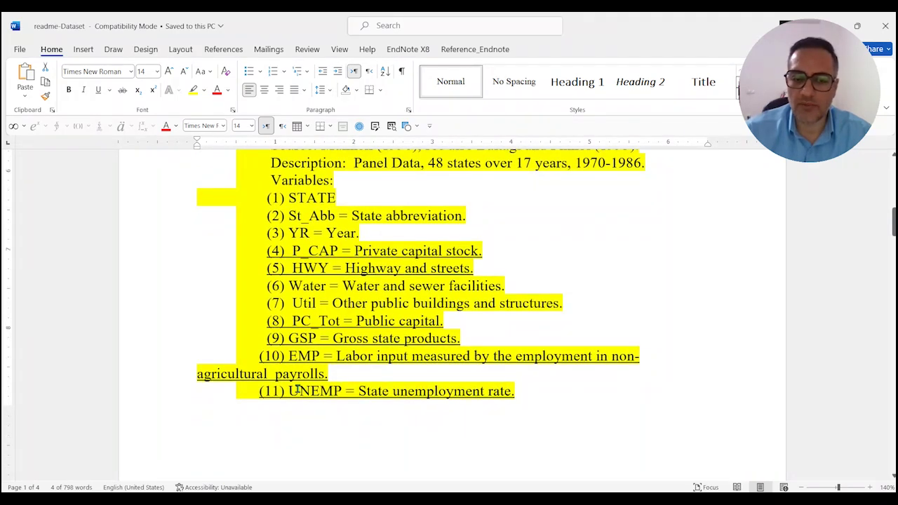
{"action": "left_click_drag", "start_coordinate": [290, 391], "coordinate": [508, 391]}
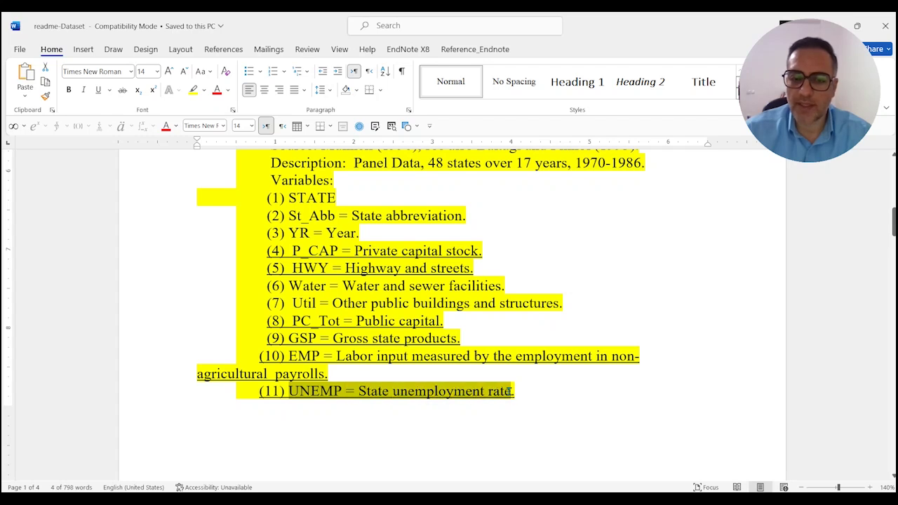
{"action": "key", "text": "ctrl+u"}
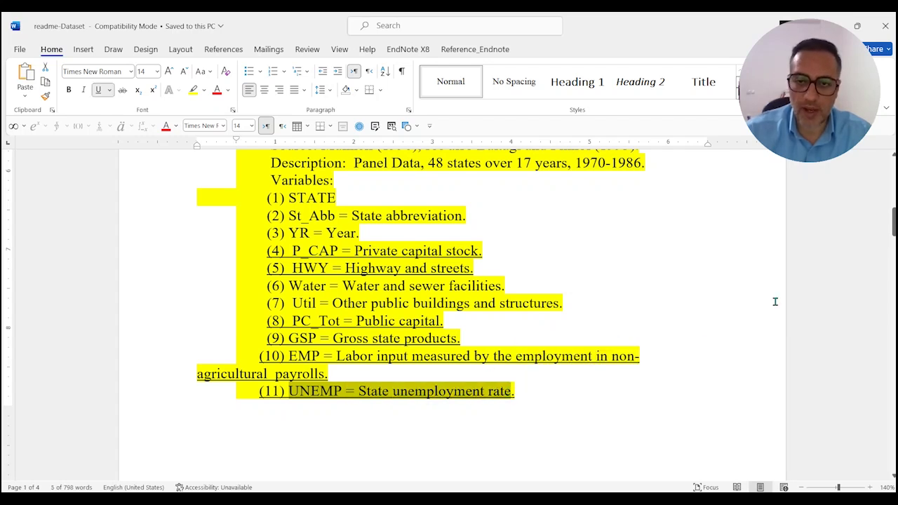
{"action": "left_click", "coordinate": [895, 221]}
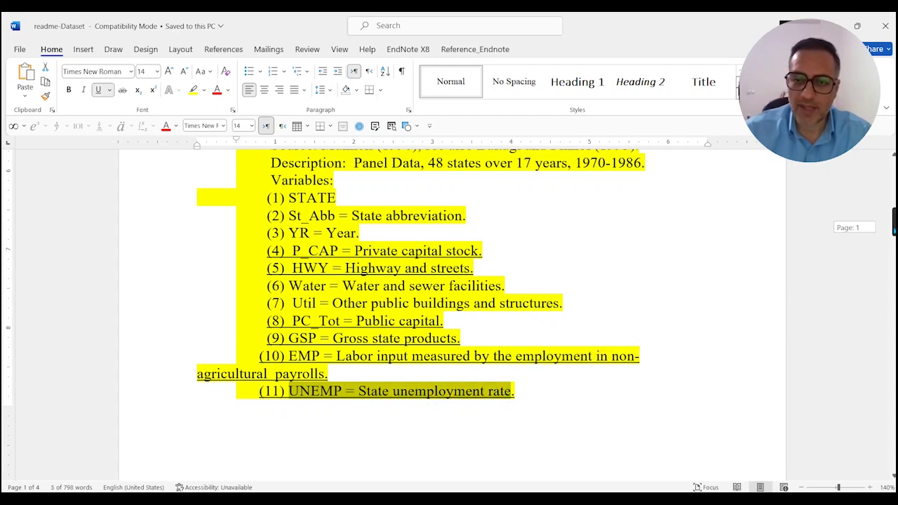
Highlight '48 states over 17 years' in the PRODUC description.
{"action": "left_click_drag", "start_coordinate": [895, 221], "coordinate": [894, 217]}
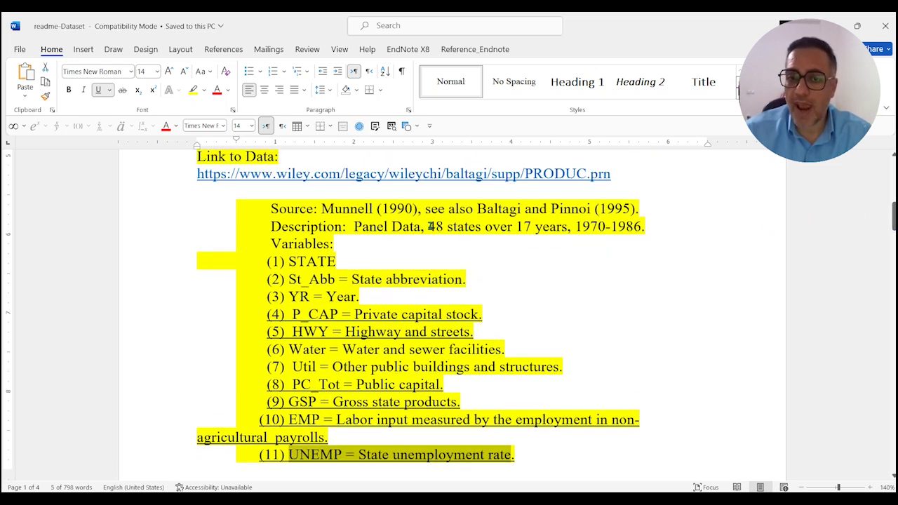
{"action": "left_click_drag", "start_coordinate": [430, 226], "coordinate": [552, 226]}
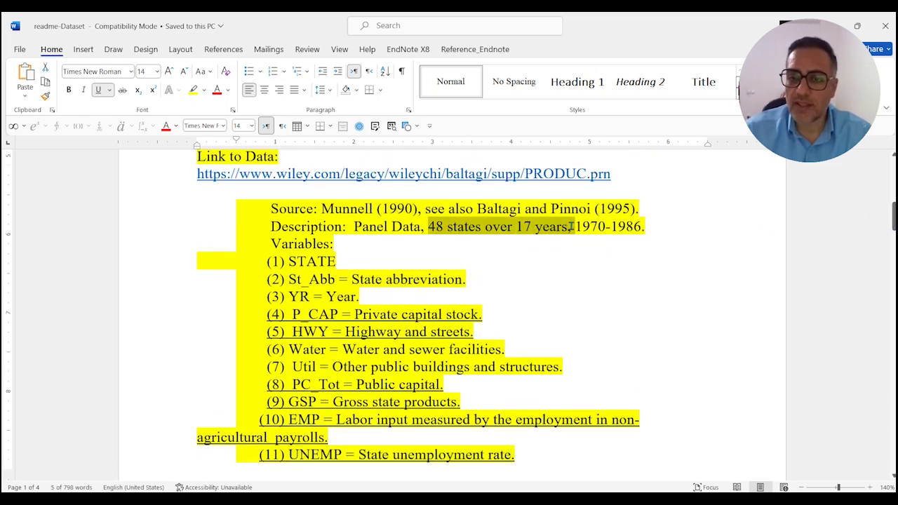
{"action": "left_click_drag", "start_coordinate": [571, 226], "coordinate": [574, 230]}
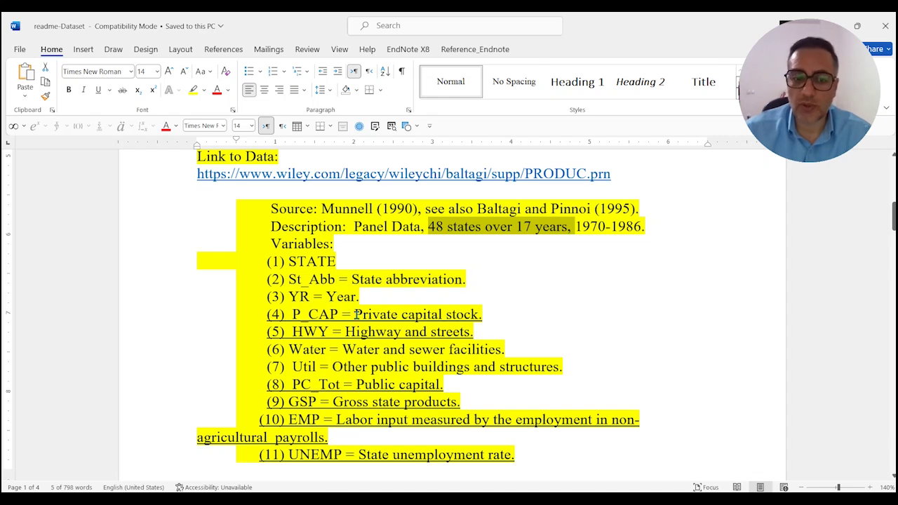
Highlight the meanings of items (4)–(9), from private capital stock to gross state products.
{"action": "left_click_drag", "start_coordinate": [355, 314], "coordinate": [477, 315]}
{"action": "left_click_drag", "start_coordinate": [346, 333], "coordinate": [472, 332]}
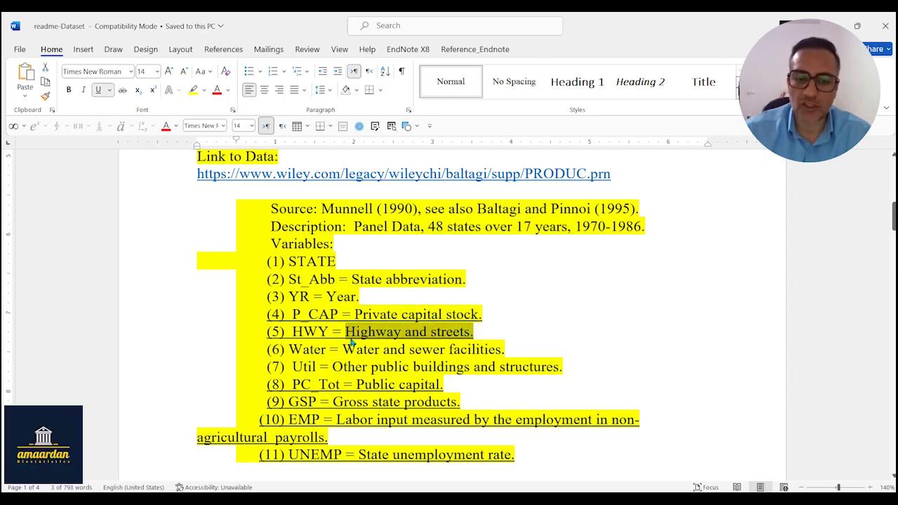
{"action": "left_click_drag", "start_coordinate": [344, 348], "coordinate": [504, 349]}
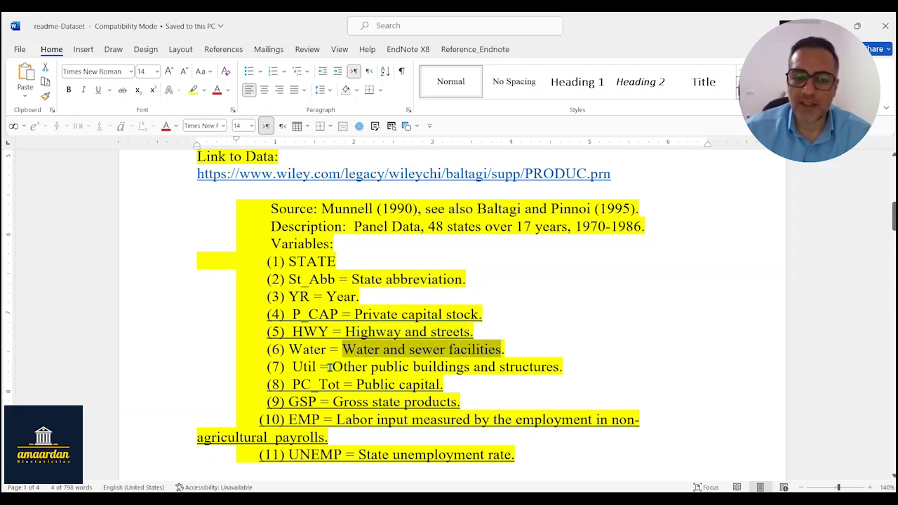
{"action": "left_click_drag", "start_coordinate": [332, 367], "coordinate": [554, 368]}
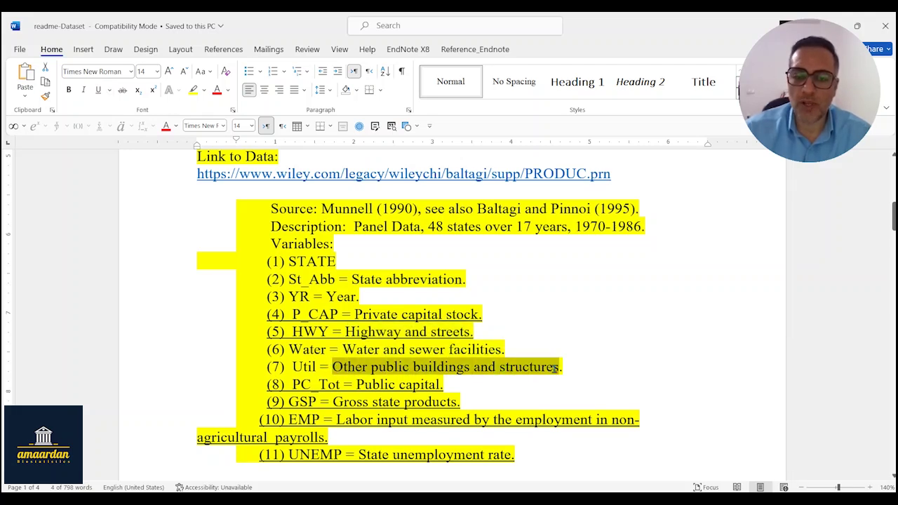
{"action": "left_click_drag", "start_coordinate": [356, 384], "coordinate": [444, 390]}
{"action": "left_click_drag", "start_coordinate": [332, 402], "coordinate": [459, 403]}
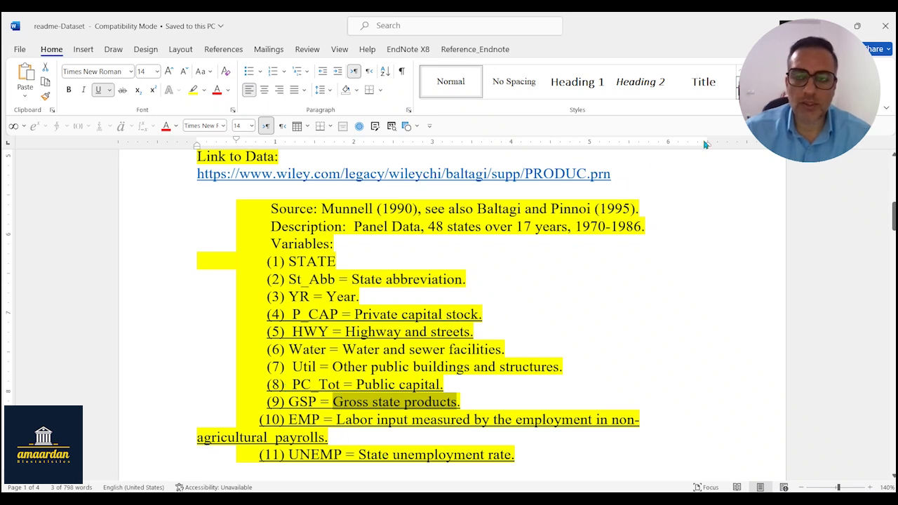
{"action": "mouse_move", "coordinate": [830, 28]}
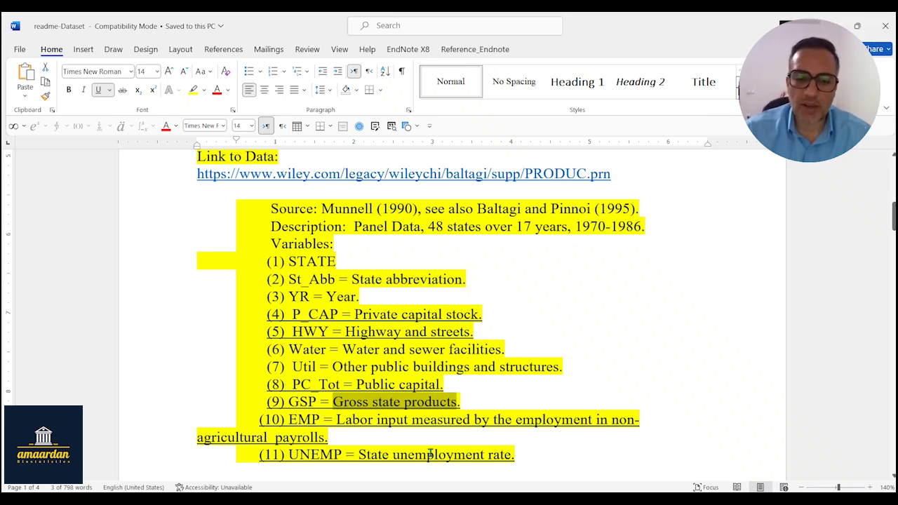
Bring Stata to the front and open the analysis do-file.
{"action": "mouse_move", "coordinate": [393, 498]}
{"action": "left_click", "coordinate": [374, 446]}
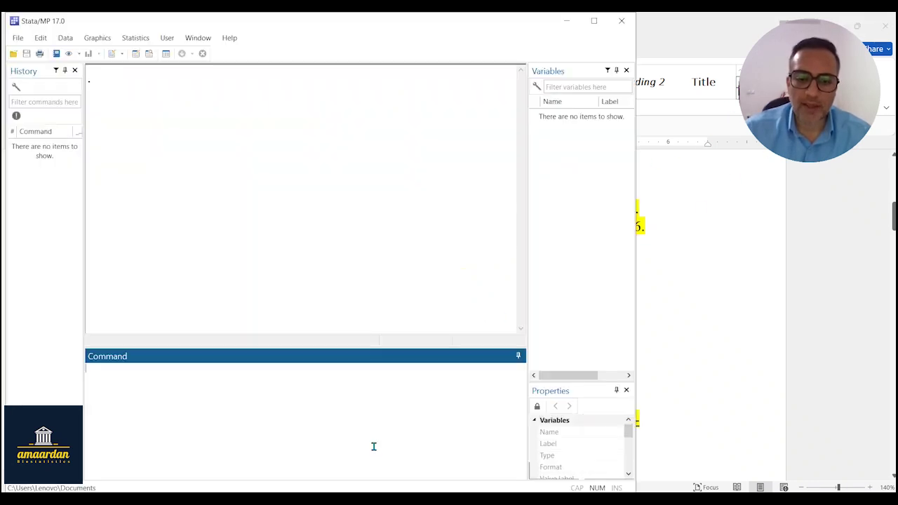
{"action": "left_click", "coordinate": [449, 442]}
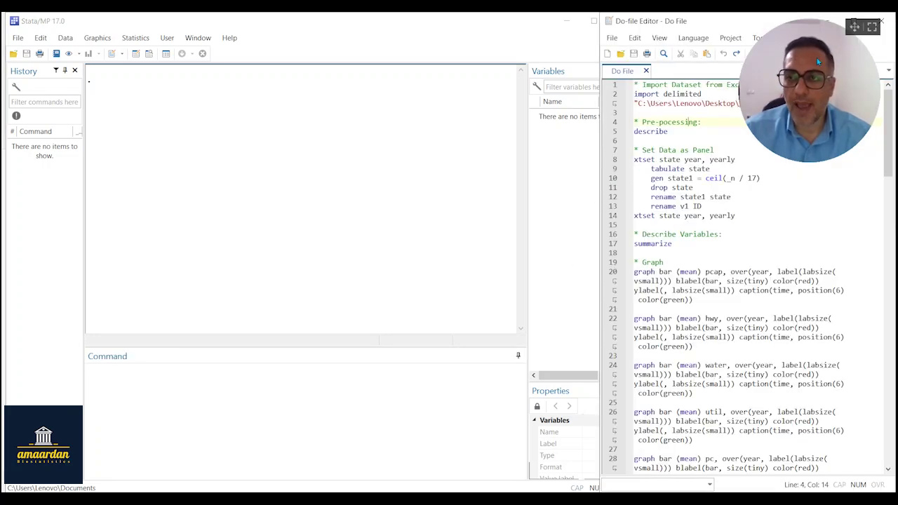
Paste the two-line import delimited command for produc.csv into Stata and run it.
{"action": "left_click_drag", "start_coordinate": [857, 26], "coordinate": [858, 345]}
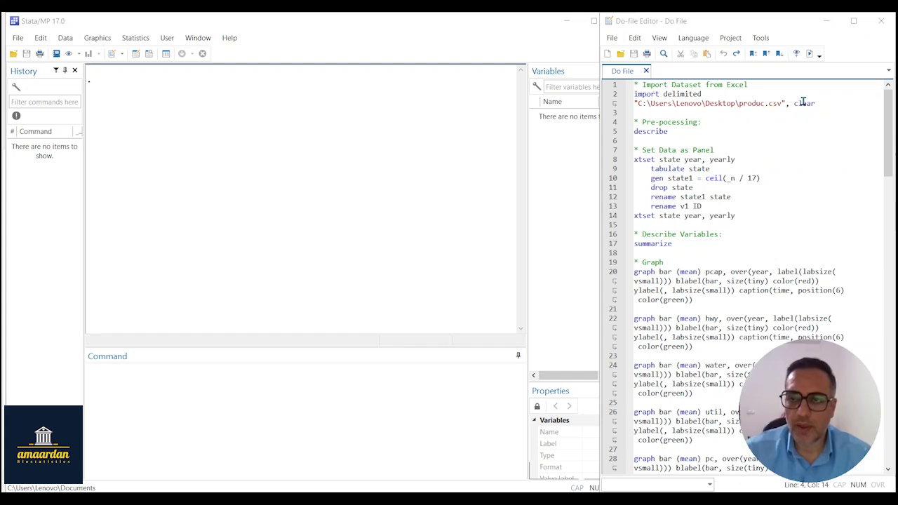
{"action": "left_click_drag", "start_coordinate": [814, 104], "coordinate": [629, 85]}
{"action": "key", "text": "ctrl+c"}
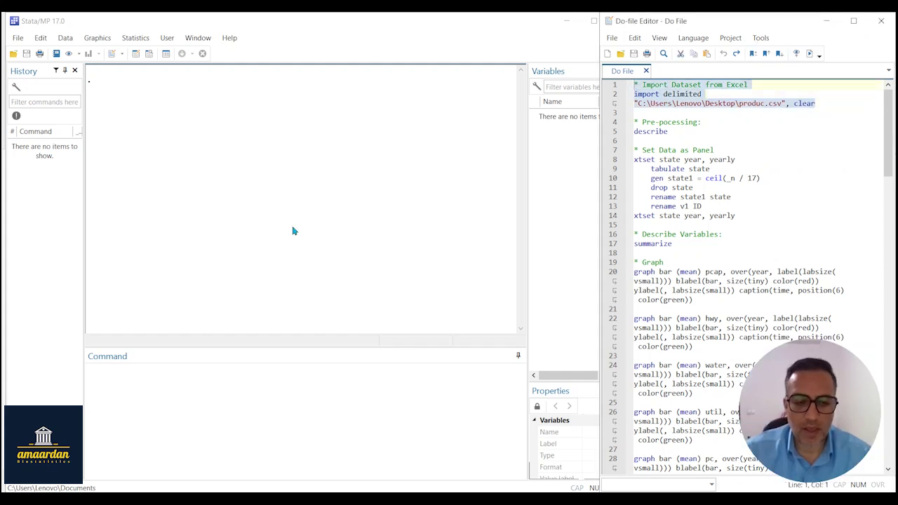
{"action": "left_click", "coordinate": [181, 381]}
{"action": "key", "text": "ctrl+v"}
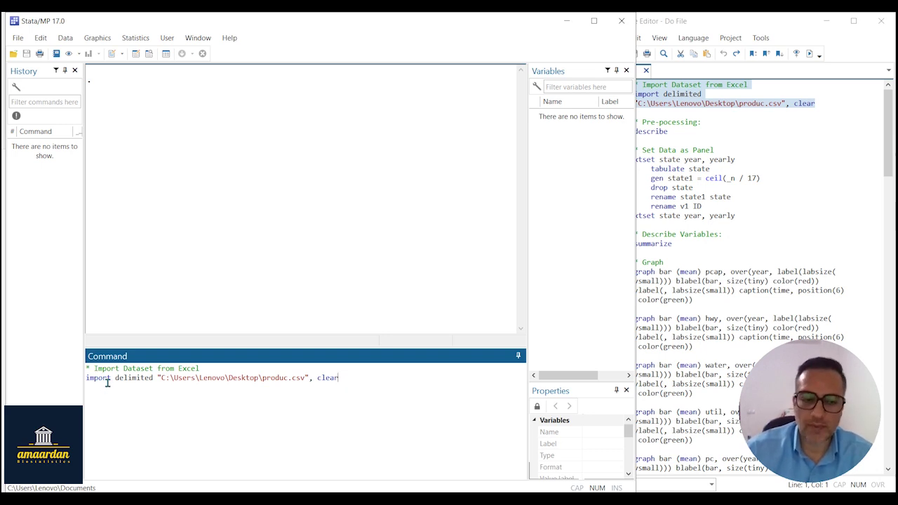
{"action": "key", "text": "super+plus"}
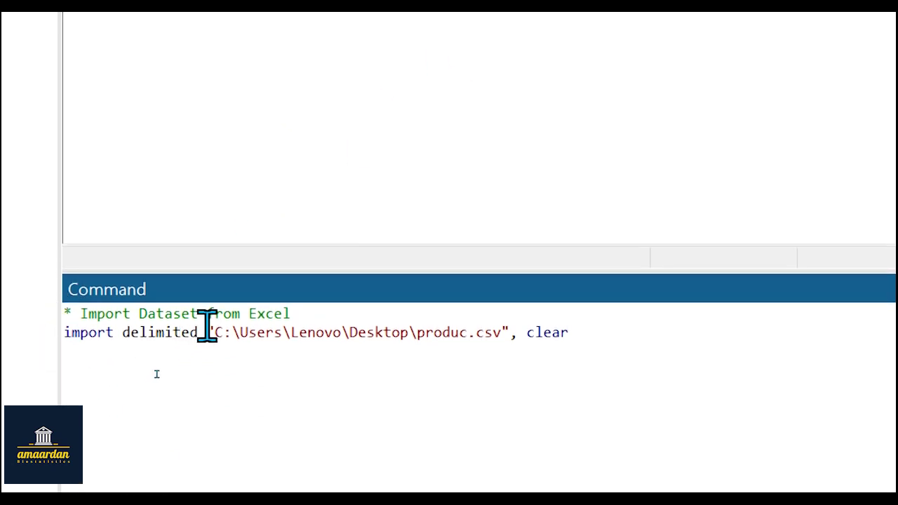
{"action": "left_click_drag", "start_coordinate": [209, 331], "coordinate": [596, 337]}
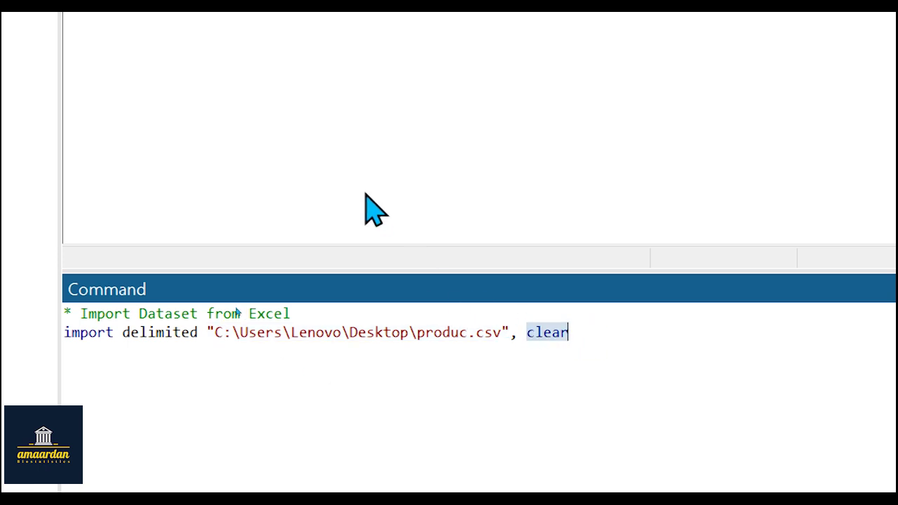
{"action": "left_click", "coordinate": [583, 341]}
{"action": "key", "text": "Return"}
Browse the imported 816-row produc data in the Data Editor, then close it.
{"action": "key", "text": "super+minus"}
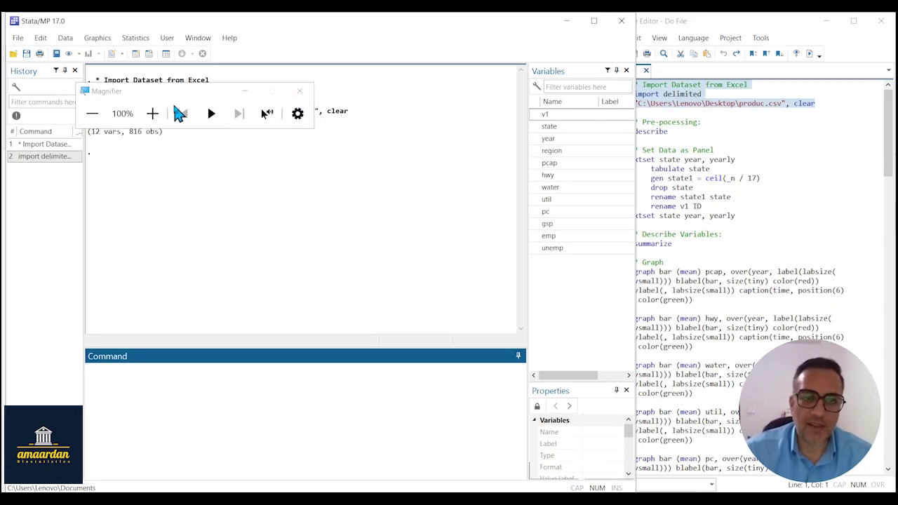
{"action": "left_click", "coordinate": [239, 98]}
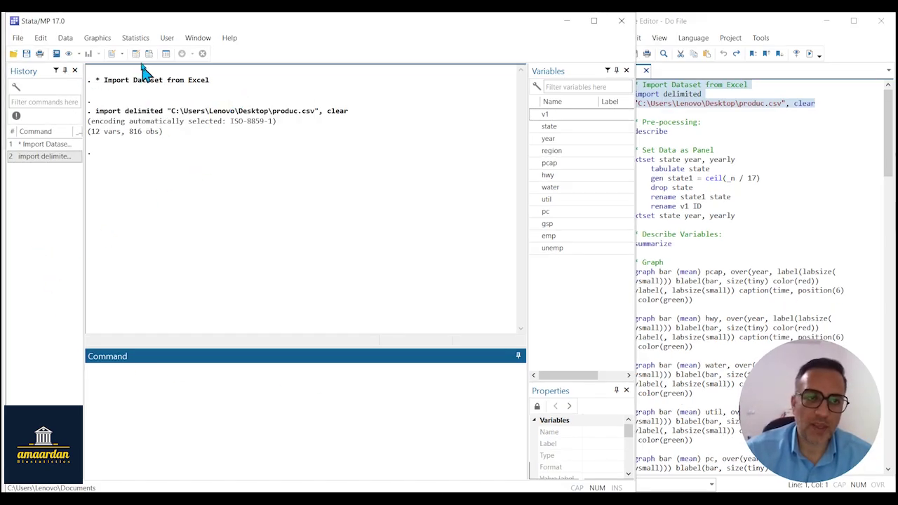
{"action": "key", "text": "ctrl+8"}
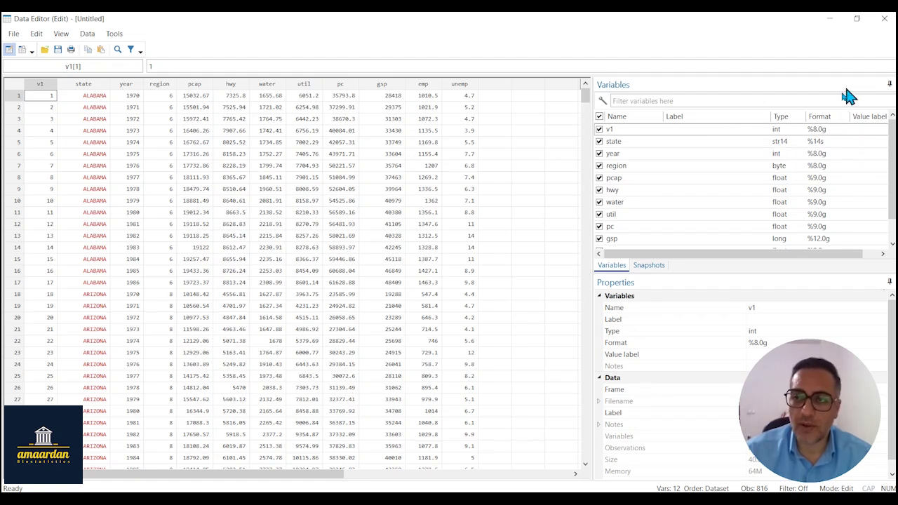
{"action": "left_click", "coordinate": [884, 19]}
Take the describe command from the do-file into the Command window.
{"action": "left_click", "coordinate": [694, 148]}
{"action": "double_click", "coordinate": [647, 132]}
{"action": "key", "text": "ctrl+c"}
{"action": "left_click", "coordinate": [206, 412]}
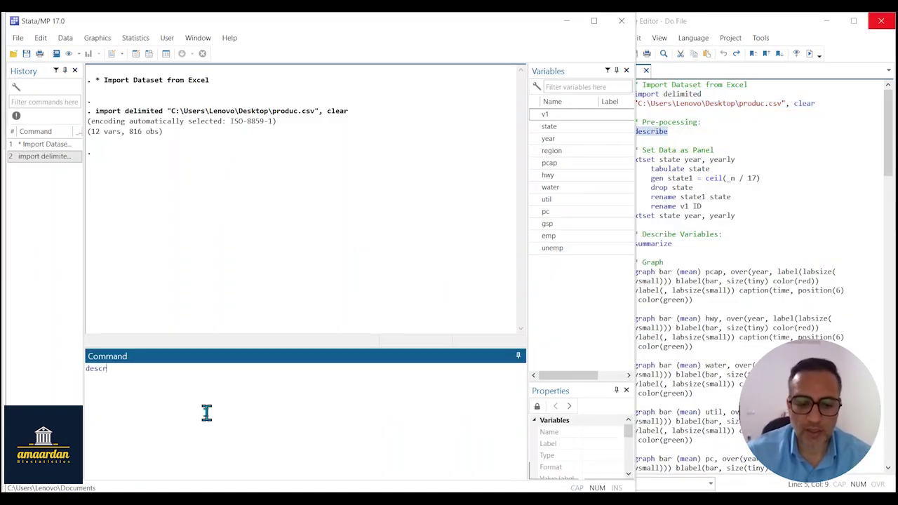
Run describe and highlight that the state variable is a string.
{"action": "key", "text": "ctrl+v"}
{"action": "key", "text": "Return"}
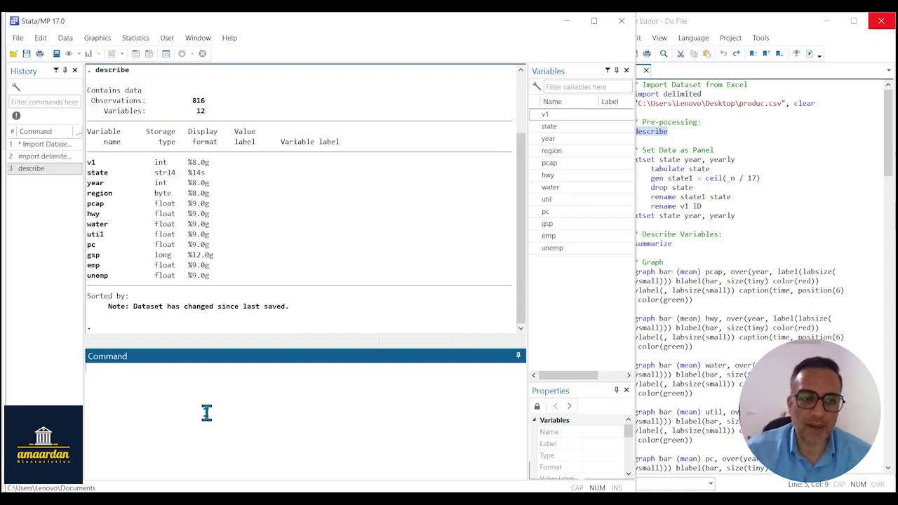
{"action": "left_click_drag", "start_coordinate": [90, 174], "coordinate": [209, 179]}
Run 'xtset state year, yearly', which fails because state is a string.
{"action": "left_click", "coordinate": [676, 152]}
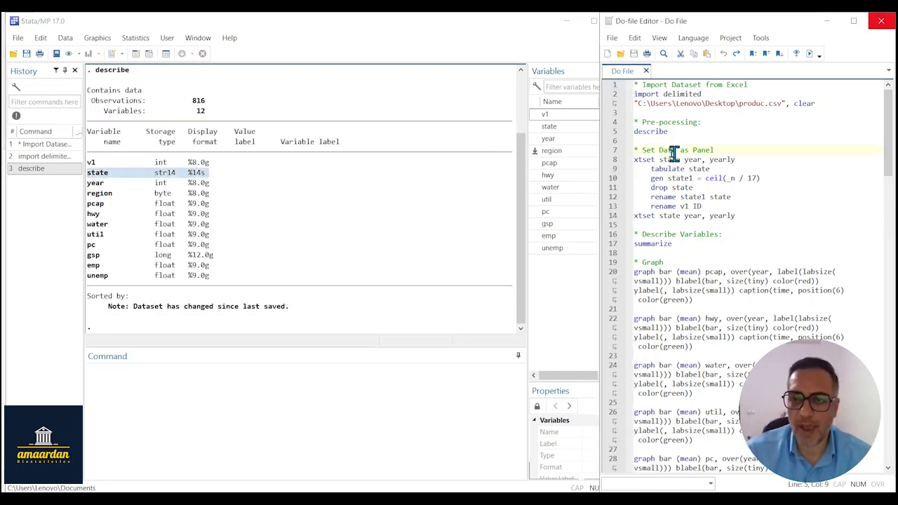
{"action": "left_click", "coordinate": [639, 160]}
{"action": "triple_click", "coordinate": [640, 160]}
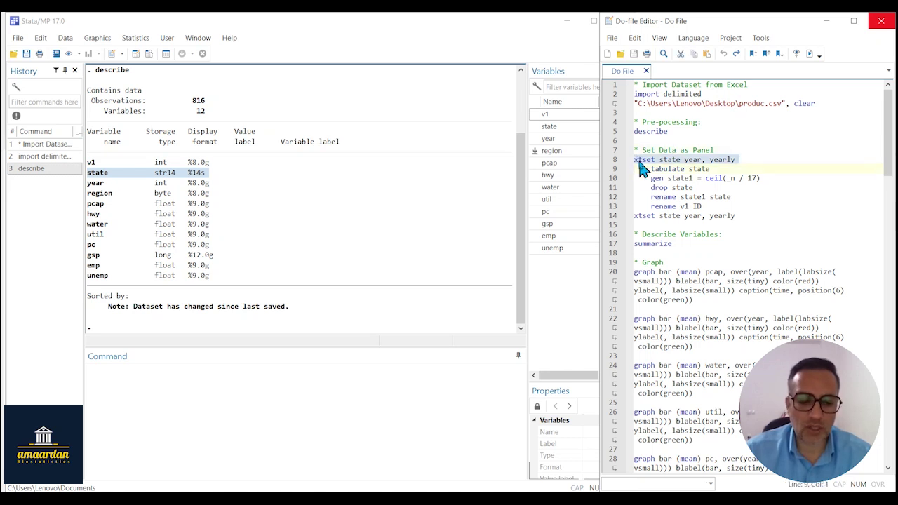
{"action": "key", "text": "ctrl+c"}
{"action": "left_click", "coordinate": [138, 385]}
{"action": "key", "text": "ctrl+v"}
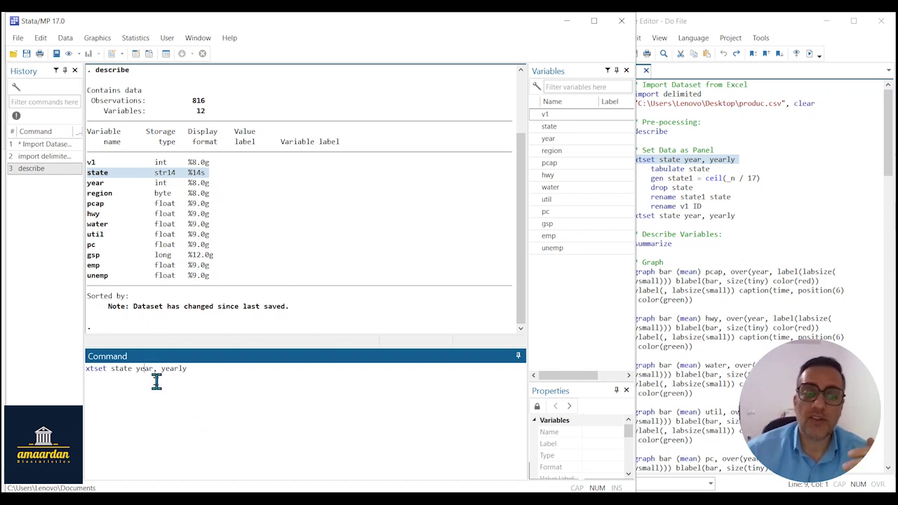
{"action": "key", "text": "Return"}
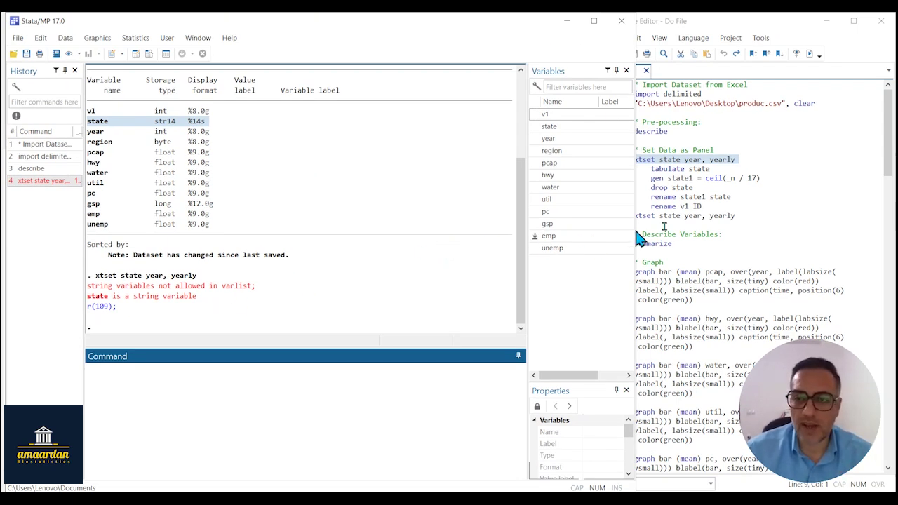
Run 'tabulate state' and scroll through the counts showing 17 observations per state.
{"action": "left_click", "coordinate": [677, 181]}
{"action": "double_click", "coordinate": [664, 169]}
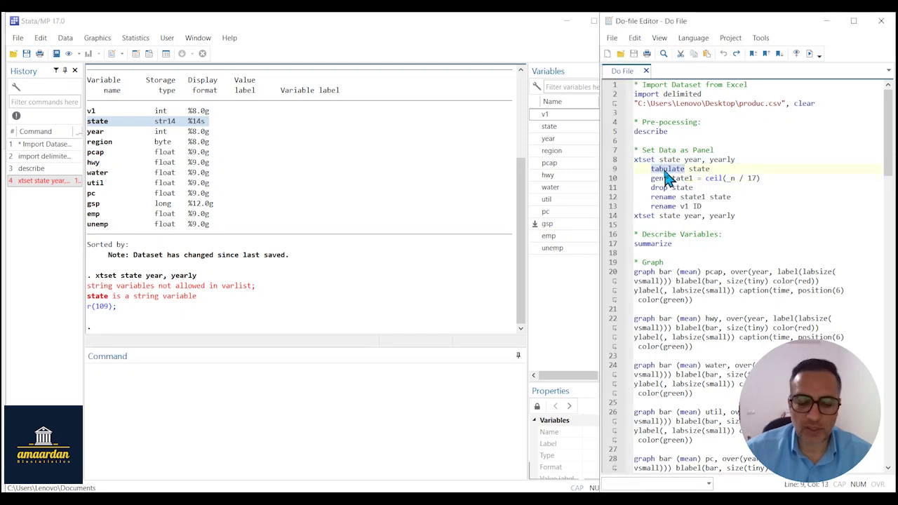
{"action": "triple_click", "coordinate": [665, 171]}
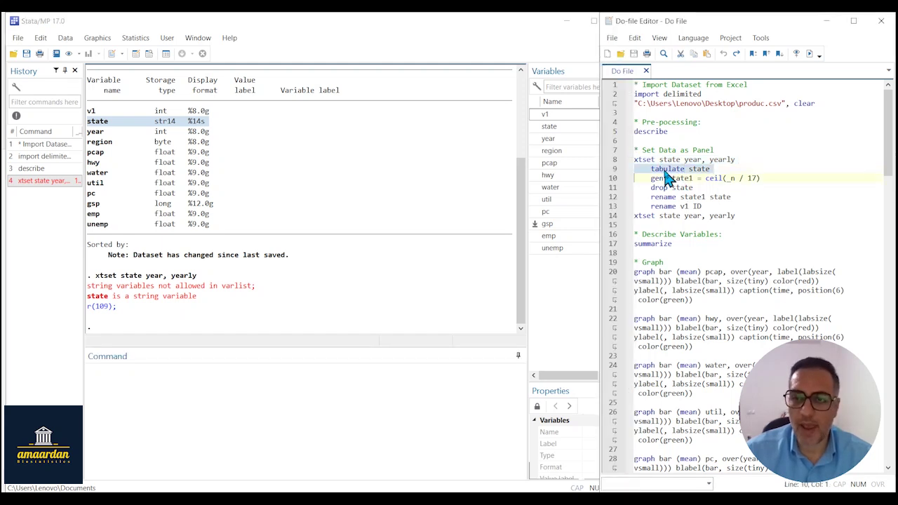
{"action": "left_click", "coordinate": [155, 410]}
{"action": "key", "text": "ctrl+v"}
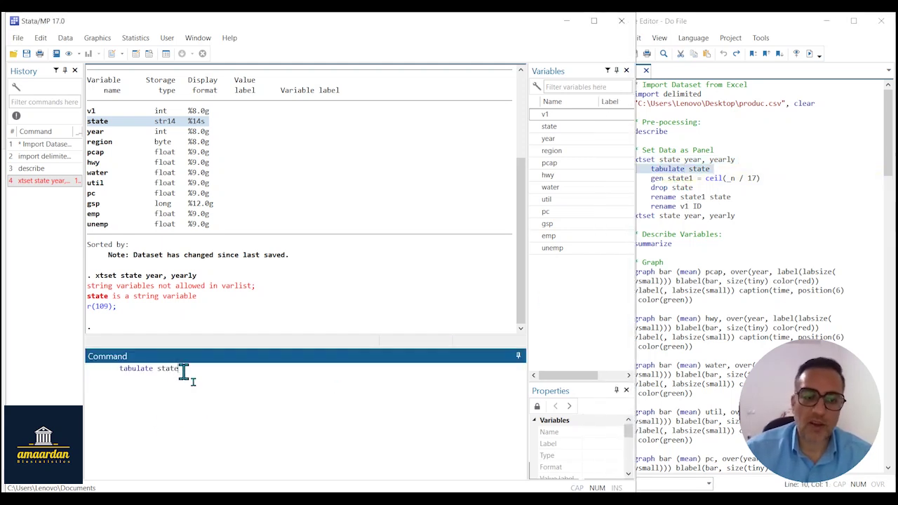
{"action": "key", "text": "Return"}
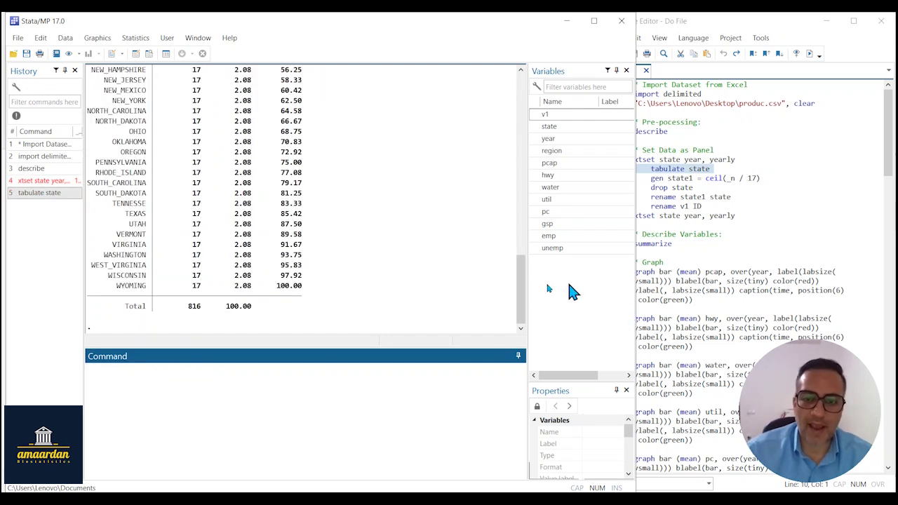
{"action": "left_click_drag", "start_coordinate": [526, 288], "coordinate": [526, 284]}
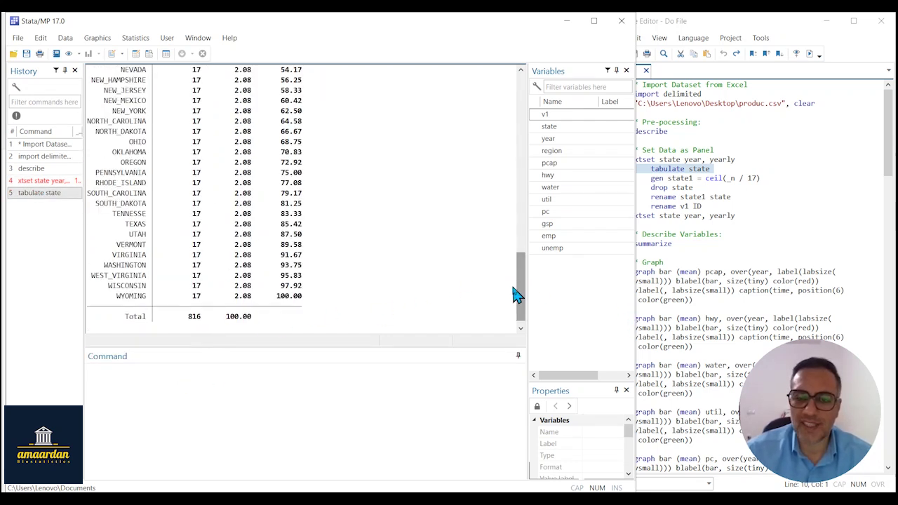
{"action": "left_click_drag", "start_coordinate": [523, 295], "coordinate": [519, 210]}
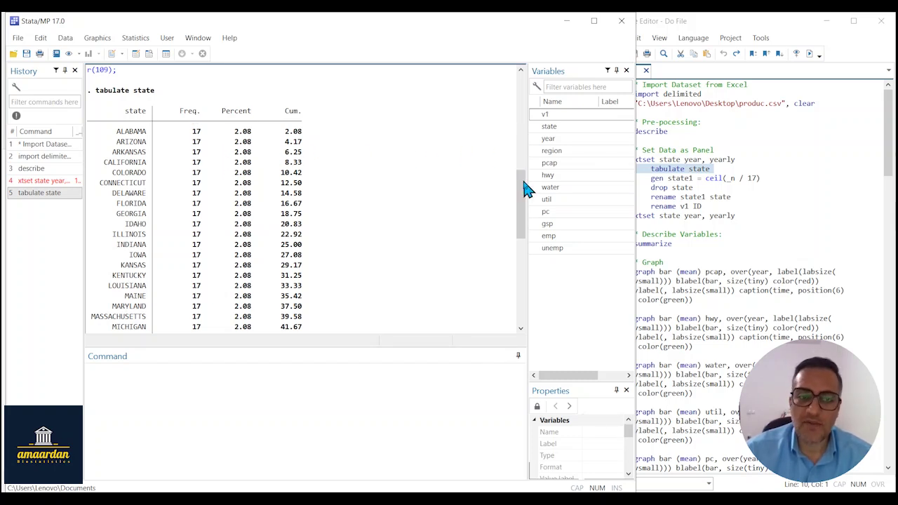
{"action": "left_click_drag", "start_coordinate": [525, 188], "coordinate": [521, 167]}
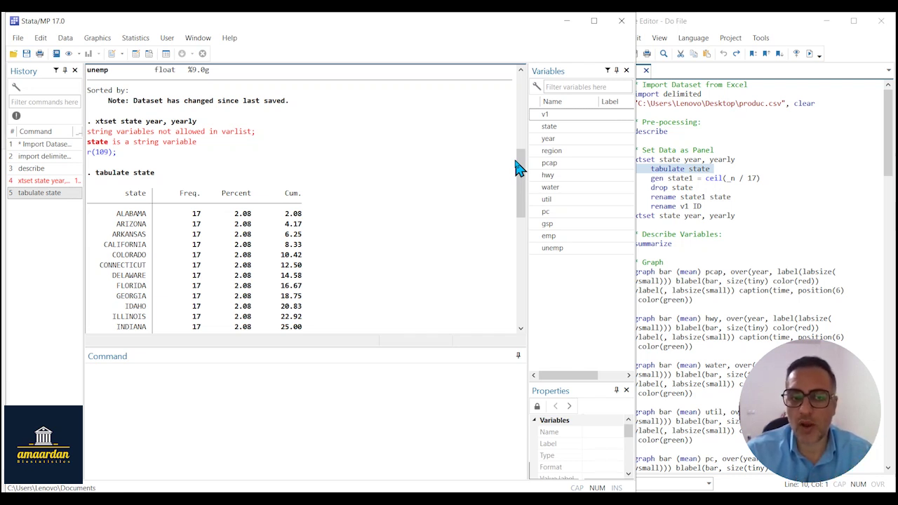
Generate a numeric state1 id using ceil(_n/17).
{"action": "triple_click", "coordinate": [663, 179]}
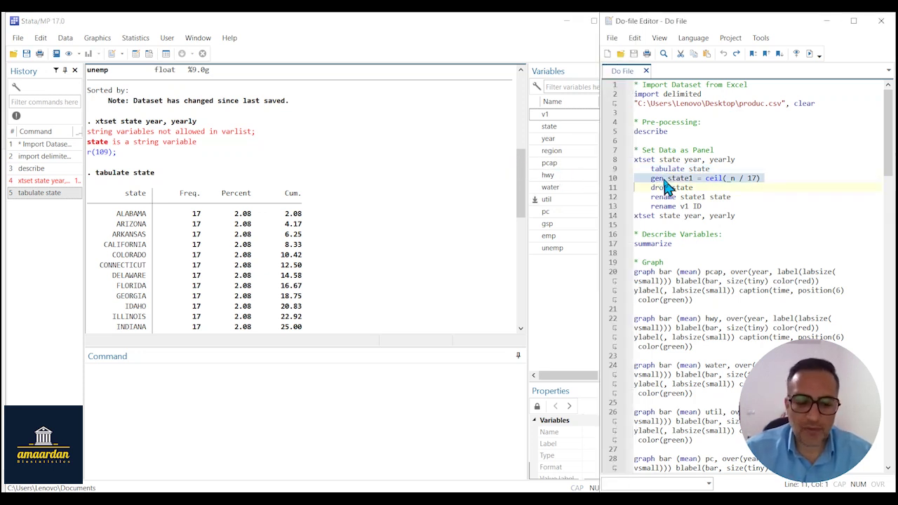
{"action": "left_click", "coordinate": [184, 385]}
{"action": "key", "text": "ctrl+v"}
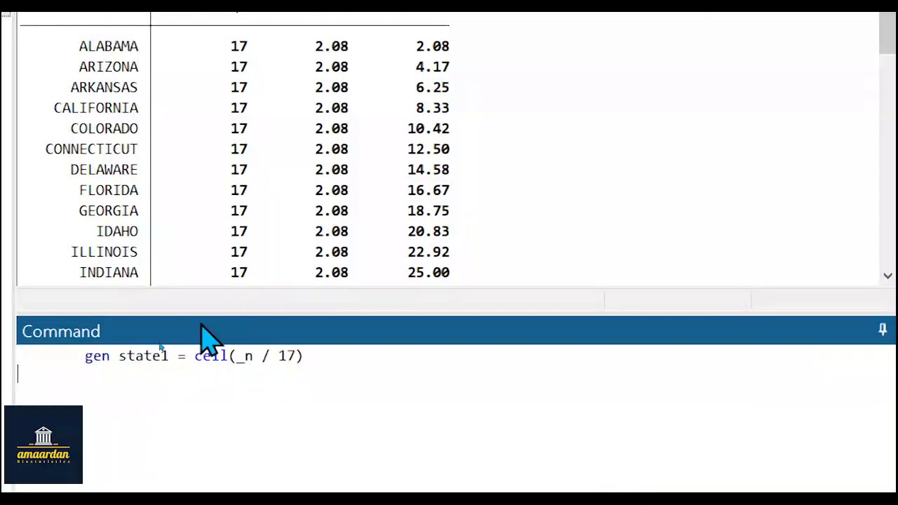
{"action": "left_click_drag", "start_coordinate": [84, 359], "coordinate": [334, 366]}
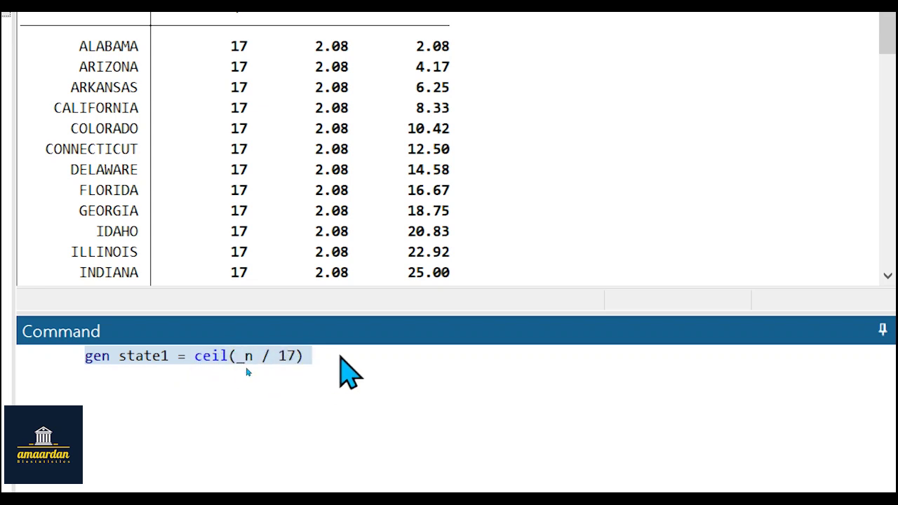
{"action": "left_click", "coordinate": [340, 356]}
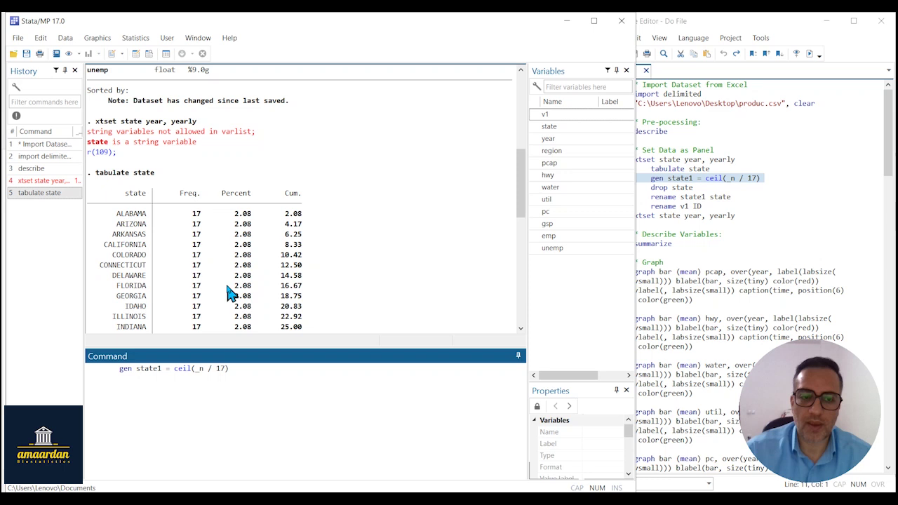
{"action": "key", "text": "Return"}
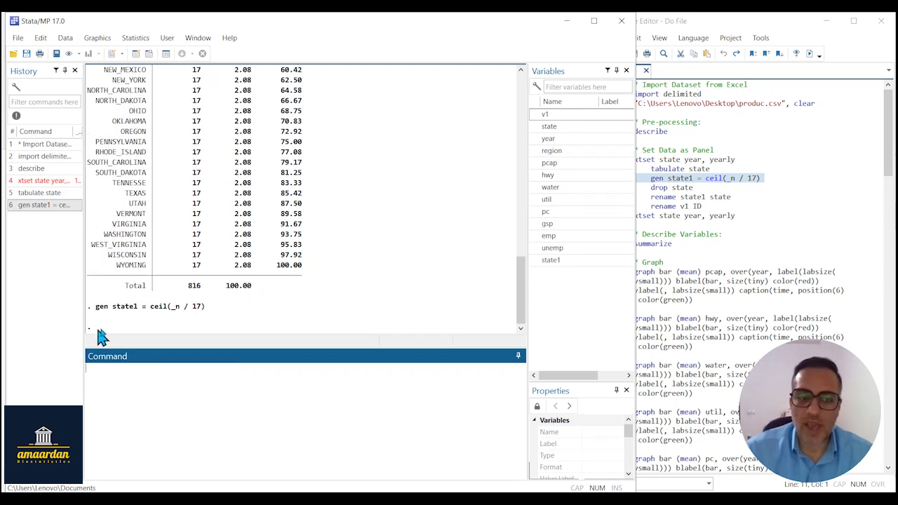
Drop the string state variable and rename state1 to state.
{"action": "left_click", "coordinate": [667, 195]}
{"action": "left_click_drag", "start_coordinate": [650, 188], "coordinate": [634, 197]}
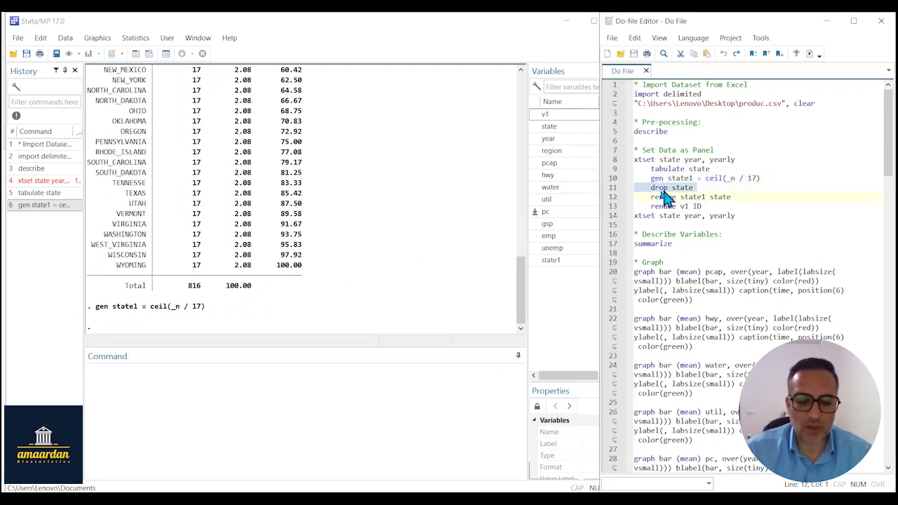
{"action": "left_click", "coordinate": [167, 397]}
{"action": "key", "text": "ctrl+v"}
{"action": "key", "text": "Return"}
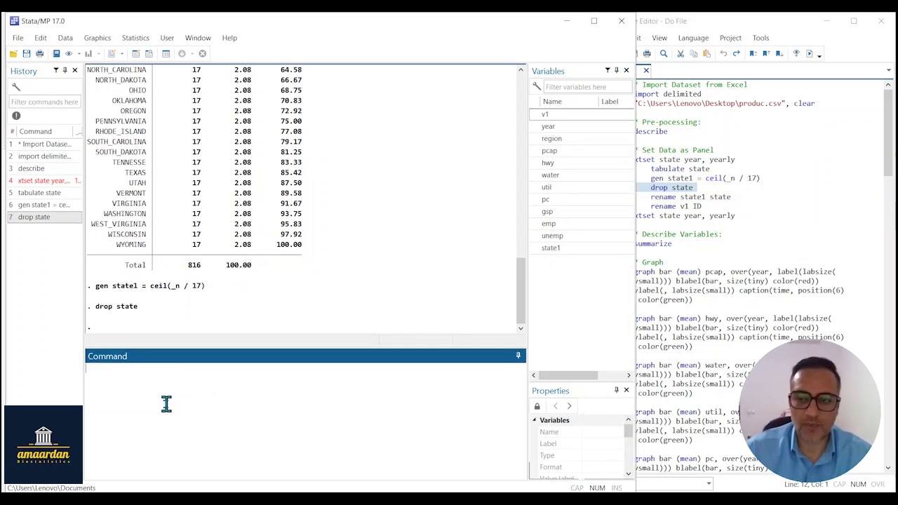
{"action": "left_click", "coordinate": [679, 197]}
{"action": "triple_click", "coordinate": [684, 199]}
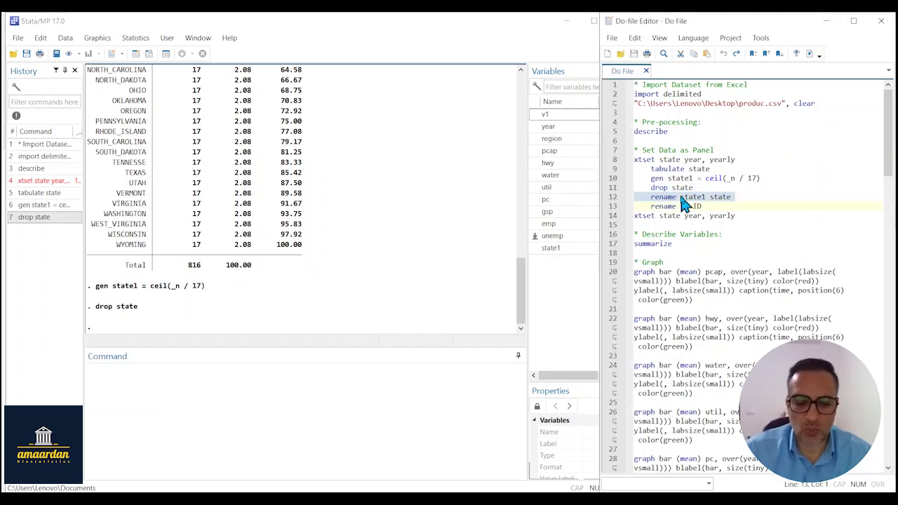
{"action": "left_click", "coordinate": [176, 395]}
{"action": "key", "text": "ctrl+v"}
{"action": "key", "text": "Return"}
Rename v1 to ID.
{"action": "left_click", "coordinate": [663, 211]}
{"action": "triple_click", "coordinate": [663, 207]}
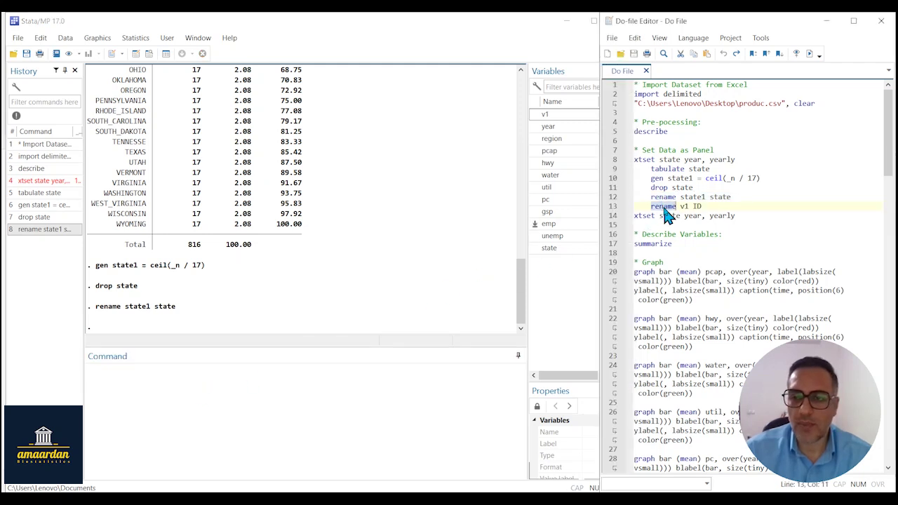
{"action": "left_click", "coordinate": [156, 385]}
{"action": "key", "text": "ctrl+v"}
{"action": "key", "text": "Return"}
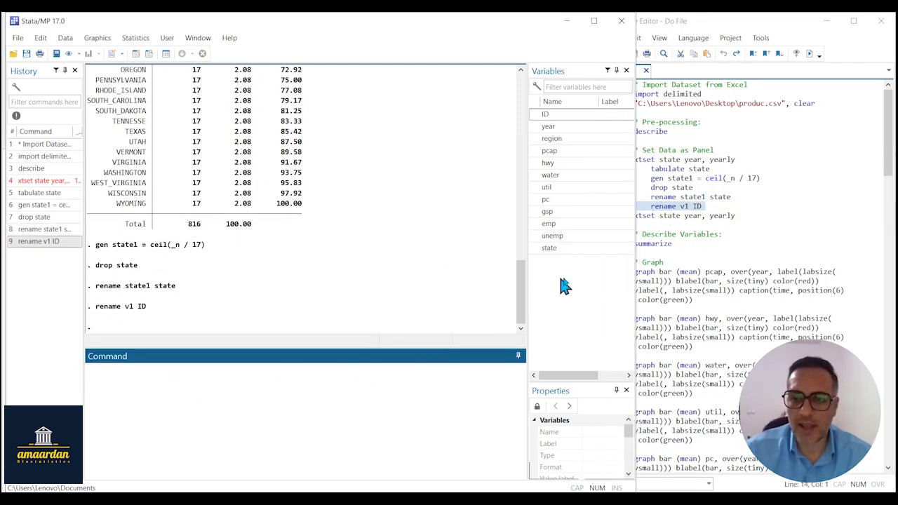
Run 'xtset state year, yearly', giving a strongly balanced 1970–1986 panel.
{"action": "left_click", "coordinate": [657, 216]}
{"action": "triple_click", "coordinate": [659, 217]}
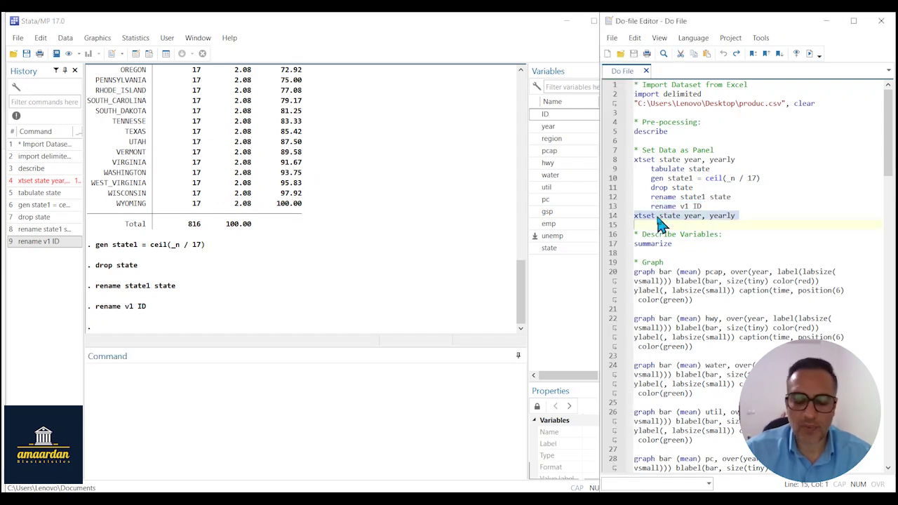
{"action": "left_click", "coordinate": [99, 404]}
{"action": "key", "text": "ctrl+v"}
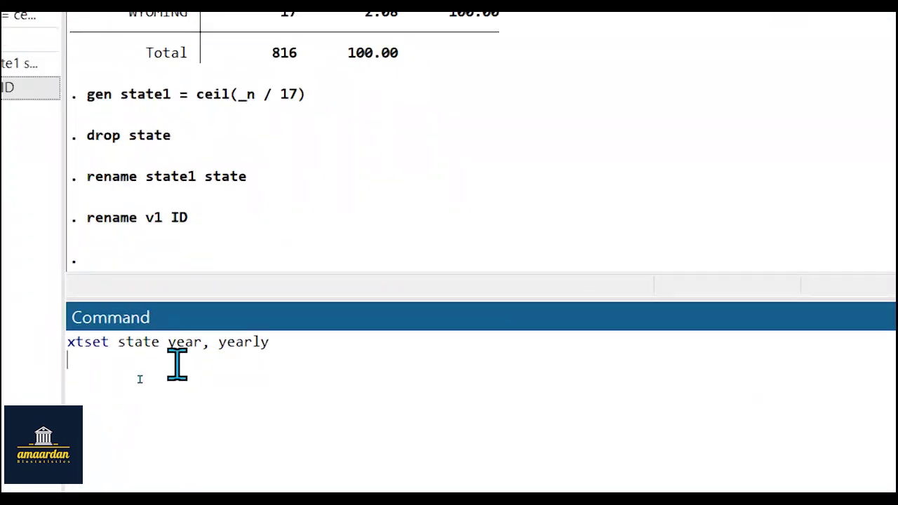
{"action": "left_click", "coordinate": [319, 341]}
{"action": "key", "text": "Return"}
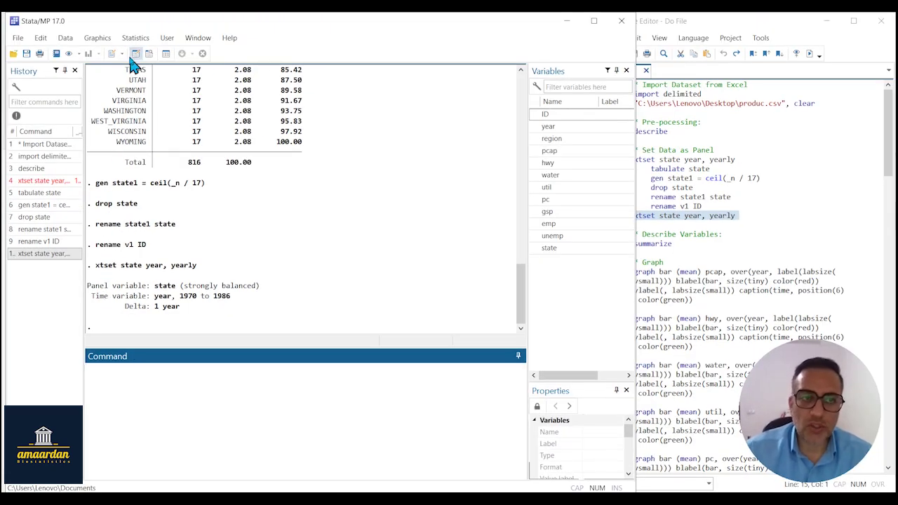
{"action": "left_click", "coordinate": [137, 57]}
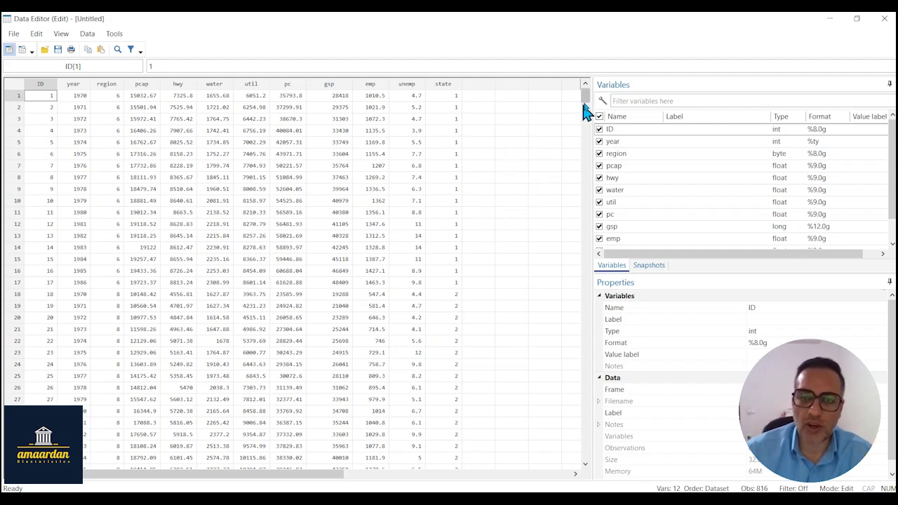
{"action": "left_click_drag", "start_coordinate": [586, 106], "coordinate": [587, 86]}
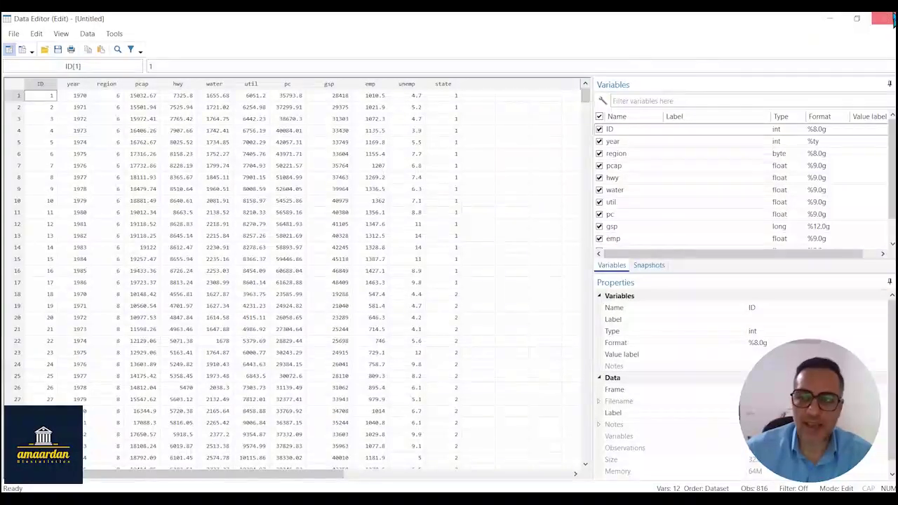
{"action": "left_click", "coordinate": [883, 18]}
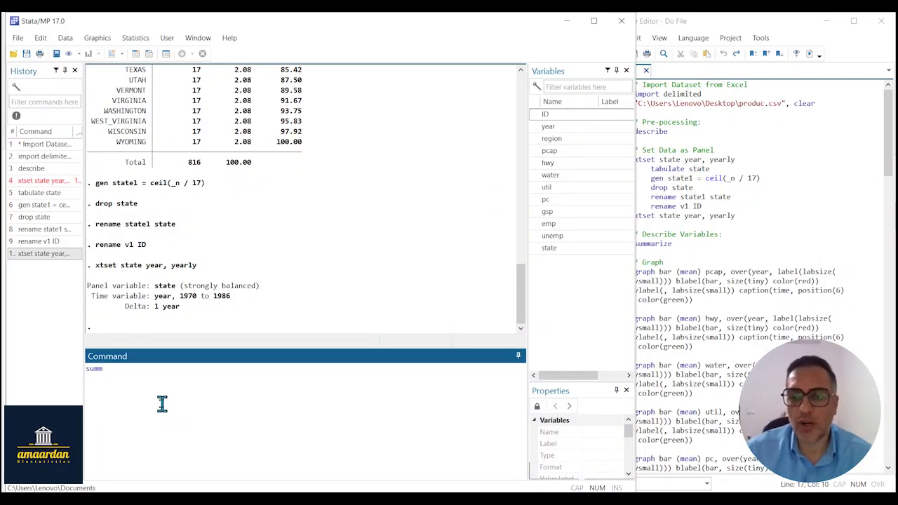
Run summ to list means, standard deviations, minima and maxima over 816 observations.
{"action": "key", "text": "Return"}
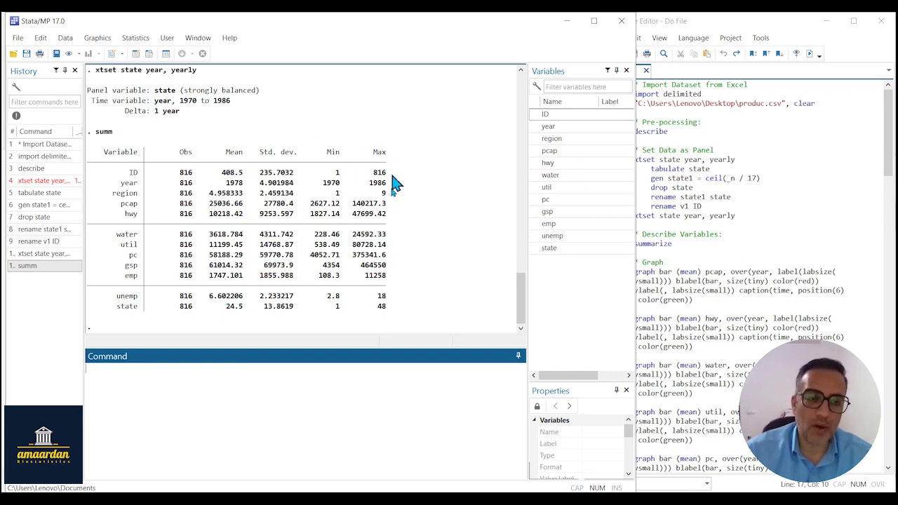
{"action": "left_click", "coordinate": [680, 254]}
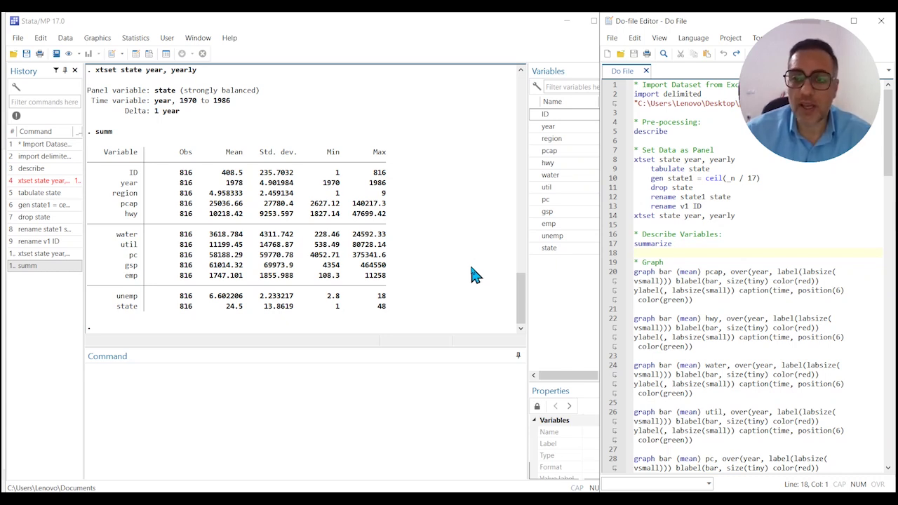
Run 'graph bar (mean) pcap, over(year, ...)' with small red value labels.
{"action": "left_click_drag", "start_coordinate": [696, 302], "coordinate": [228, 413]}
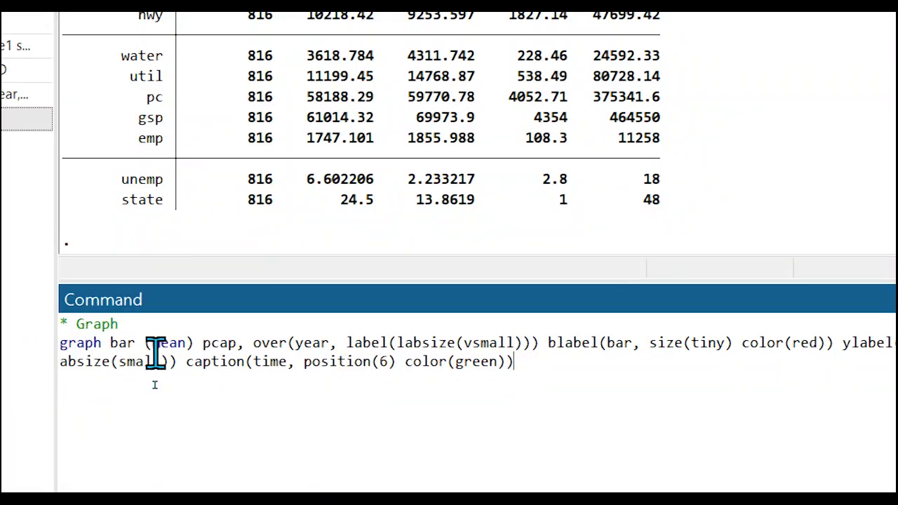
{"action": "left_click_drag", "start_coordinate": [145, 343], "coordinate": [242, 343]}
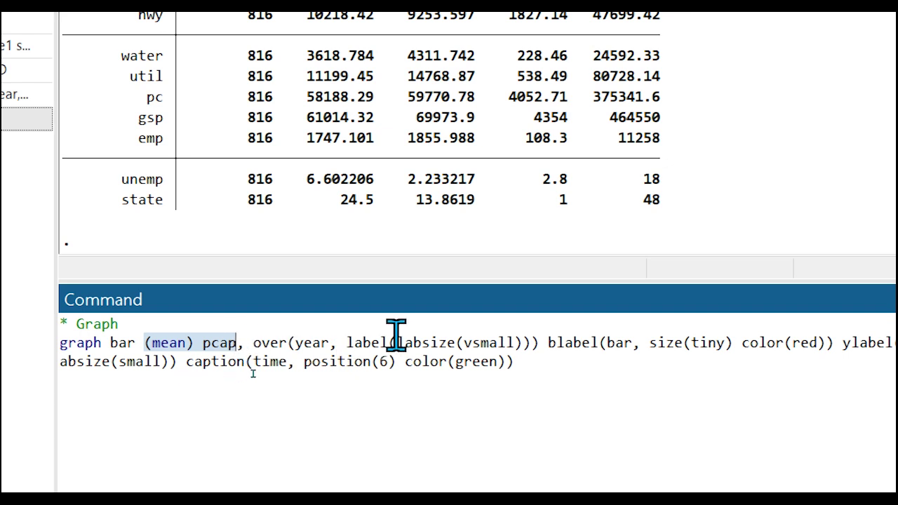
{"action": "left_click_drag", "start_coordinate": [398, 343], "coordinate": [752, 351]}
{"action": "left_click", "coordinate": [747, 343]}
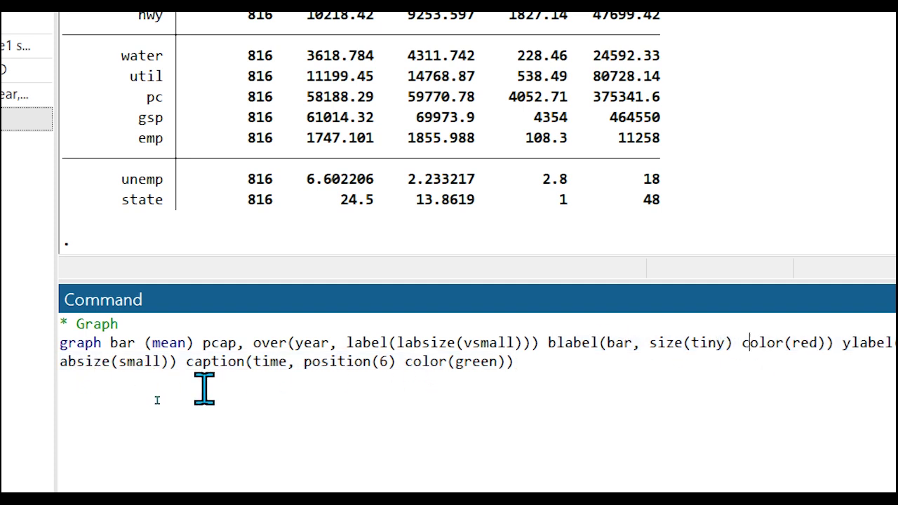
{"action": "left_click", "coordinate": [513, 362]}
{"action": "key", "text": "Return"}
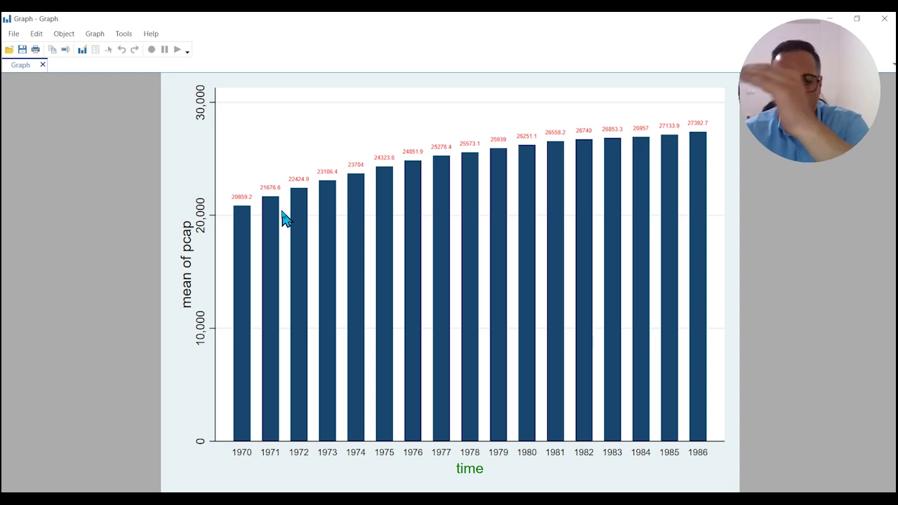
Close the pcap chart and run the yearly mean bar charts for hwy, water, util, pc, gsp, emp and unemp.
{"action": "left_click", "coordinate": [884, 19]}
{"action": "left_click", "coordinate": [671, 319]}
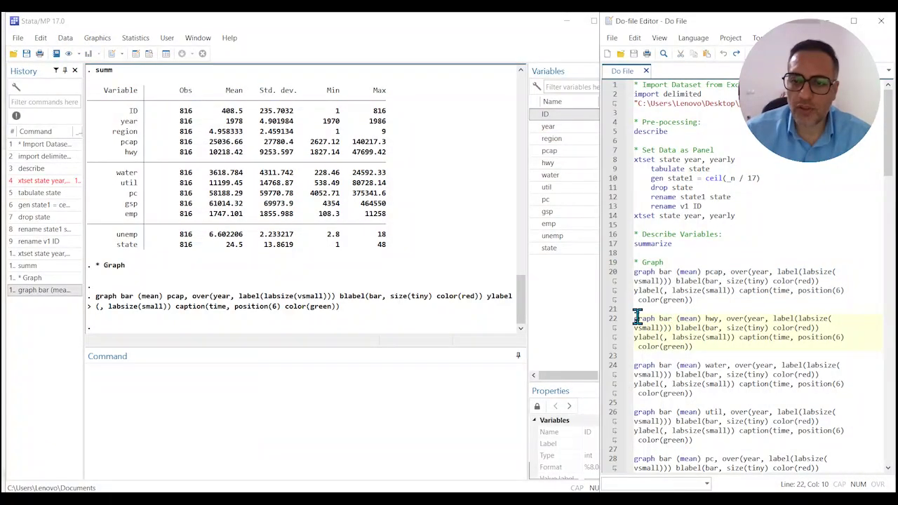
{"action": "left_click_drag", "start_coordinate": [634, 319], "coordinate": [709, 318]}
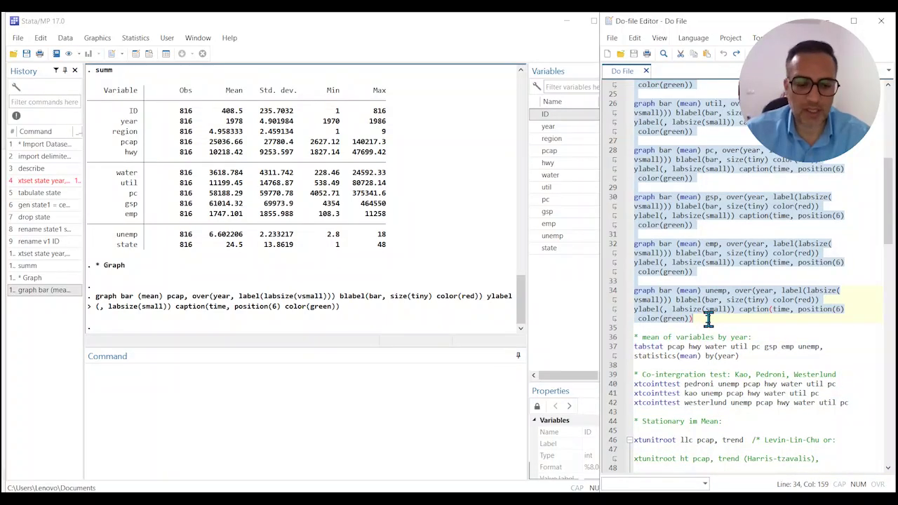
{"action": "key", "text": "ctrl+c"}
{"action": "left_click", "coordinate": [287, 383]}
{"action": "key", "text": "ctrl+v"}
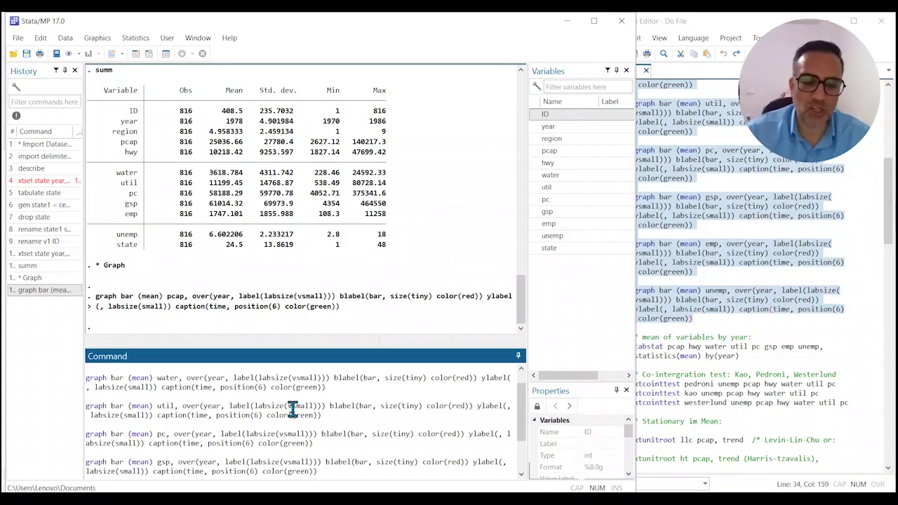
{"action": "key", "text": "Return"}
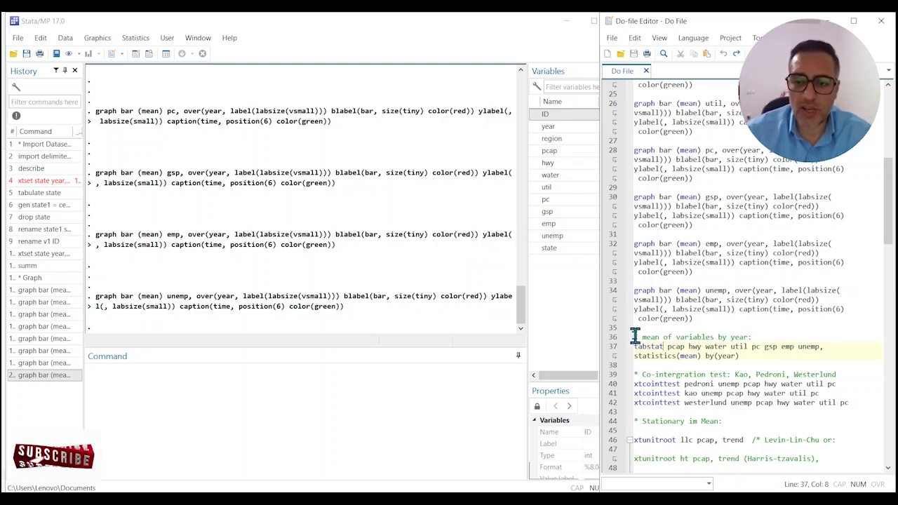
Run tabstat of pcap, hwy, water, util, pc, gsp, emp and unemp means by(year).
{"action": "left_click_drag", "start_coordinate": [635, 336], "coordinate": [740, 356]}
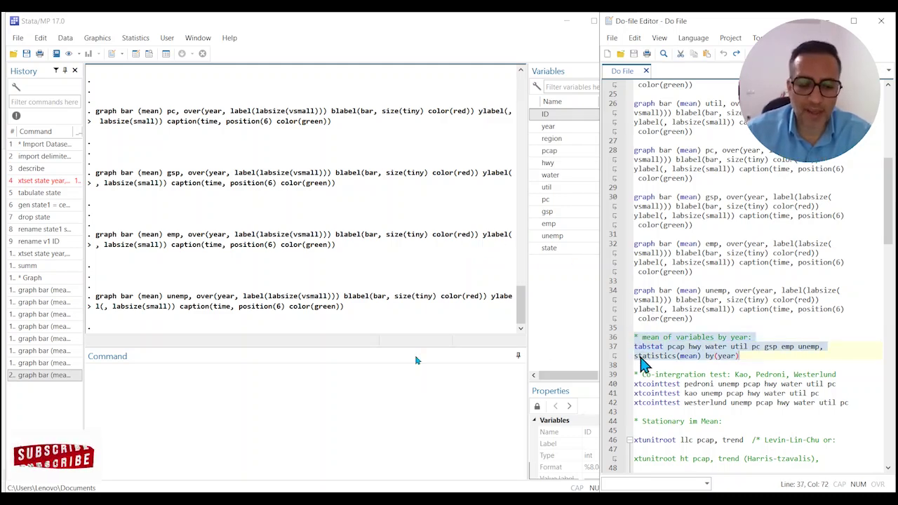
{"action": "key", "text": "ctrl+c"}
{"action": "left_click", "coordinate": [213, 391]}
{"action": "key", "text": "ctrl+v"}
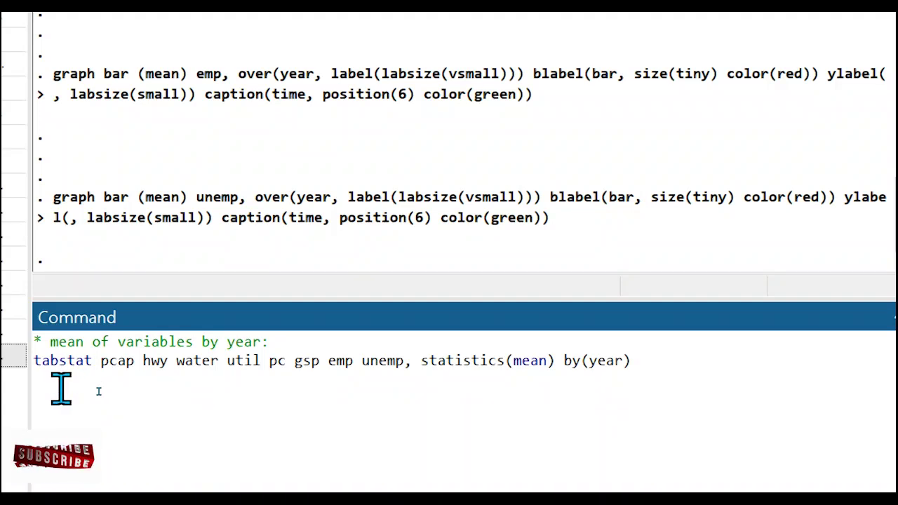
{"action": "left_click_drag", "start_coordinate": [100, 365], "coordinate": [554, 366]}
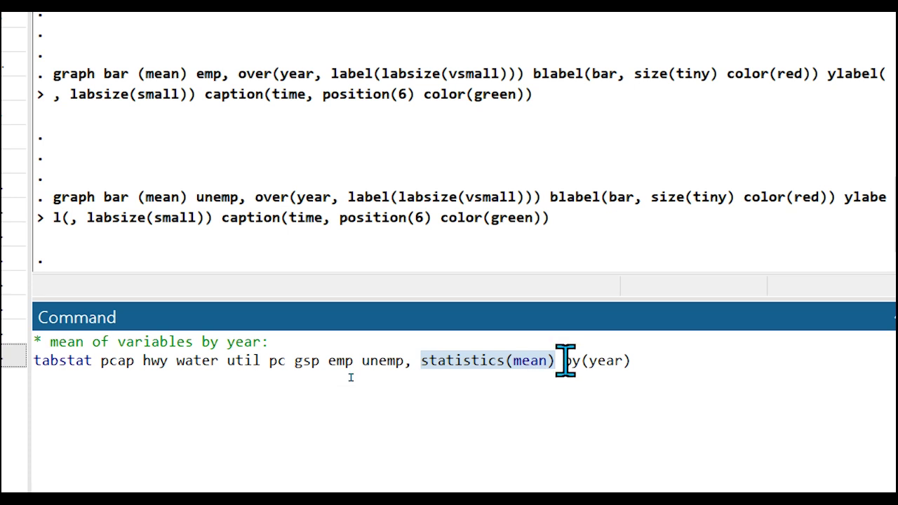
{"action": "left_click_drag", "start_coordinate": [564, 360], "coordinate": [643, 366]}
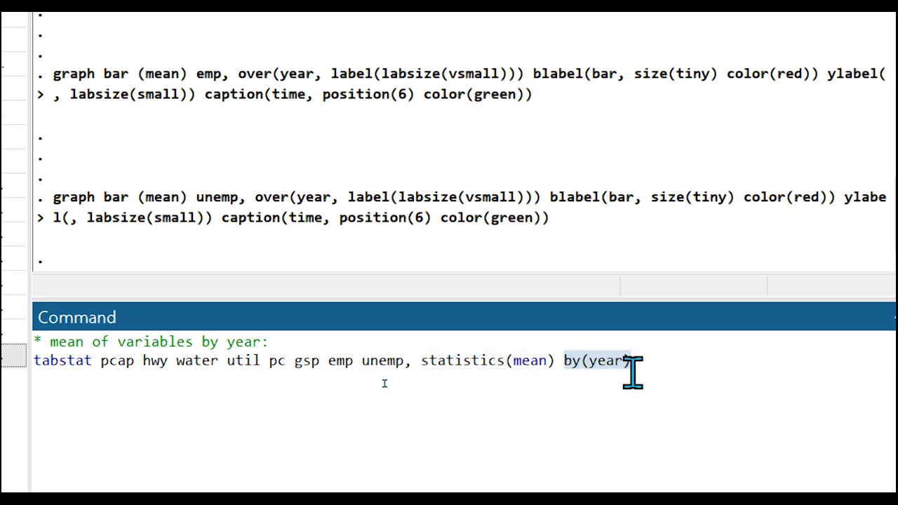
{"action": "left_click", "coordinate": [643, 364]}
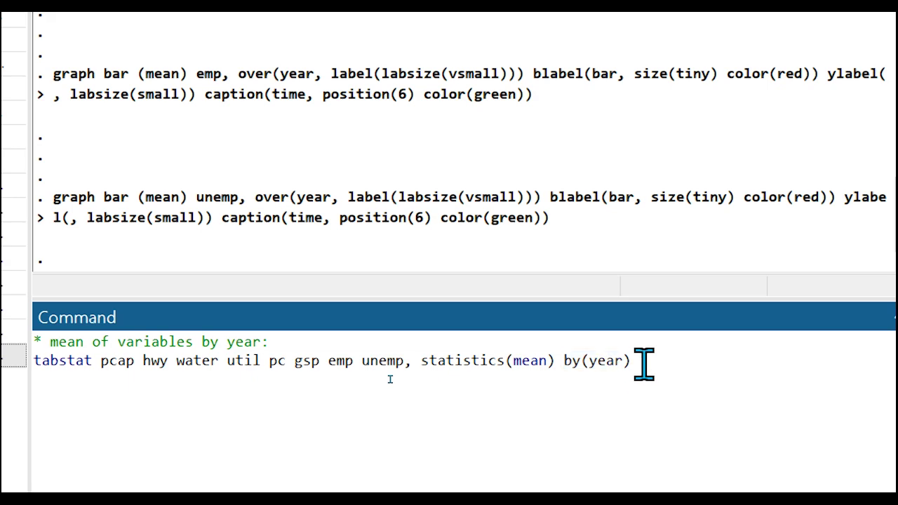
{"action": "key", "text": "Return"}
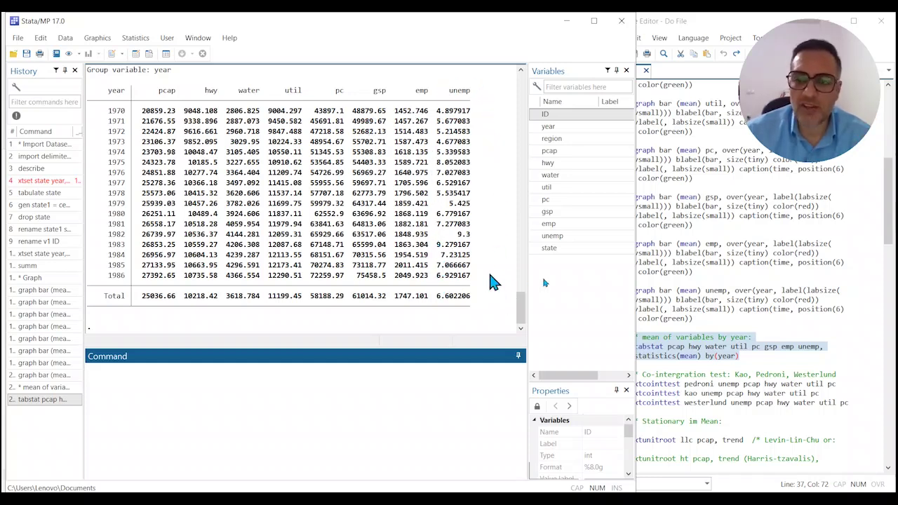
{"action": "left_click", "coordinate": [699, 321]}
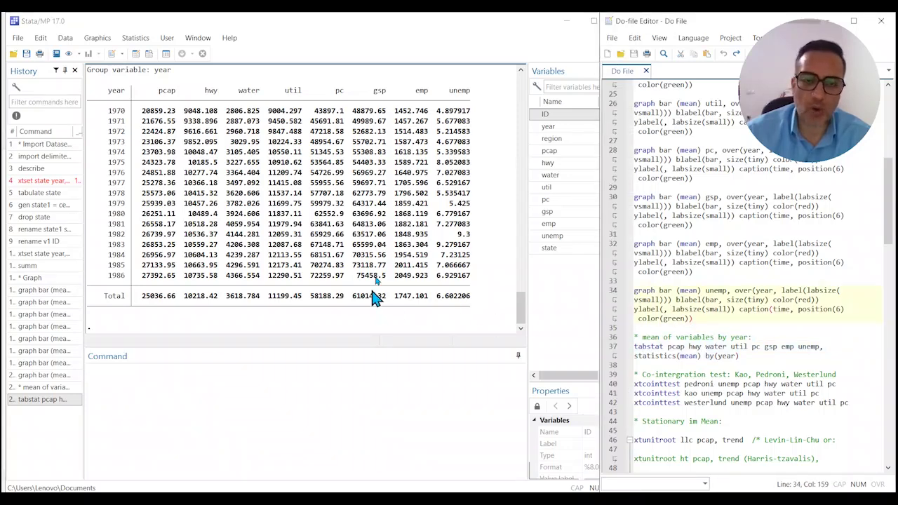